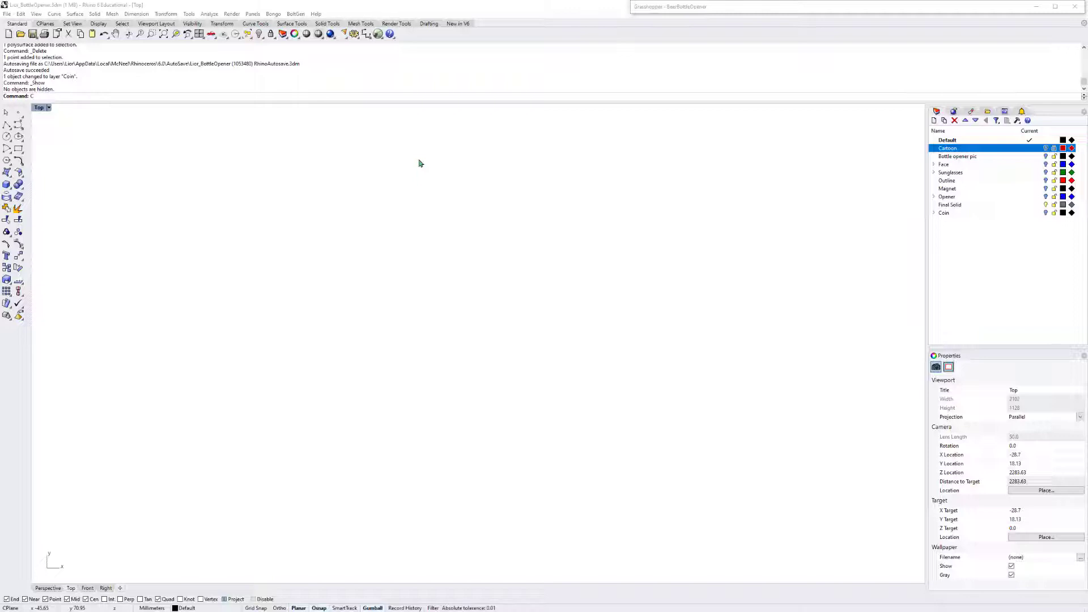
# Make the Cartoon layer visible so the reference sketch shows in the Top view.
pyautogui.hotkey('alt', 'Tab')
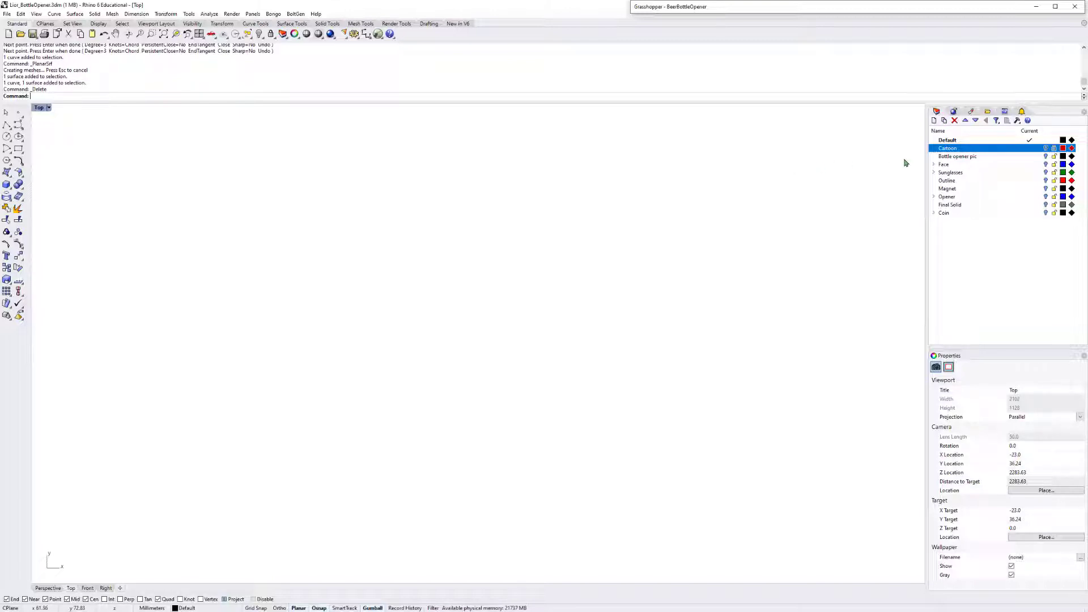
pyautogui.click(1046, 148)
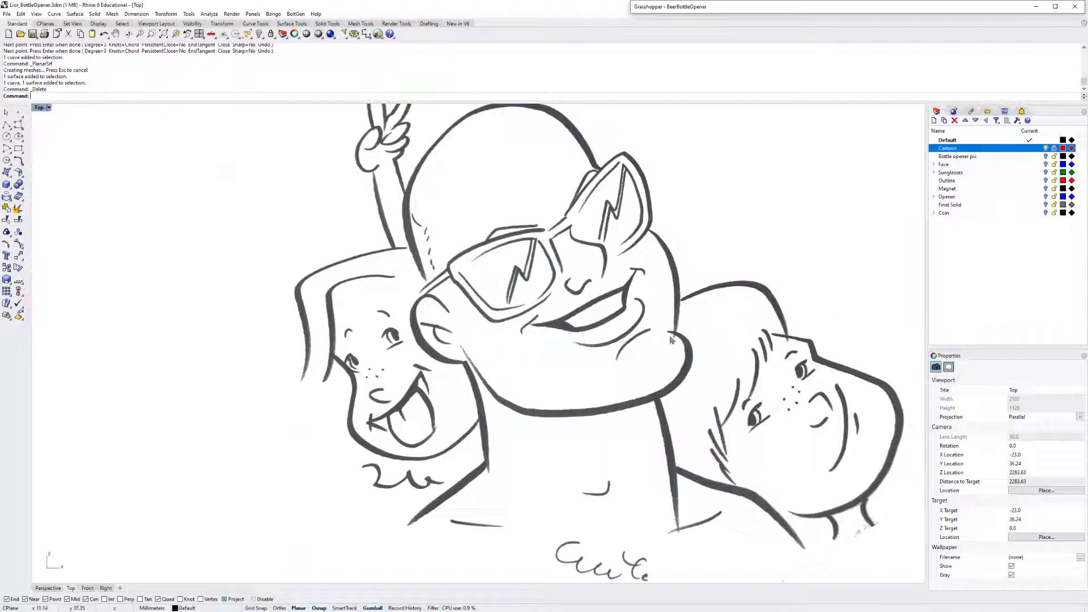
# Switch the sketch picture's color mask off and back on to compare its background, and lock the Cartoon layer.
pyautogui.click(488, 291)
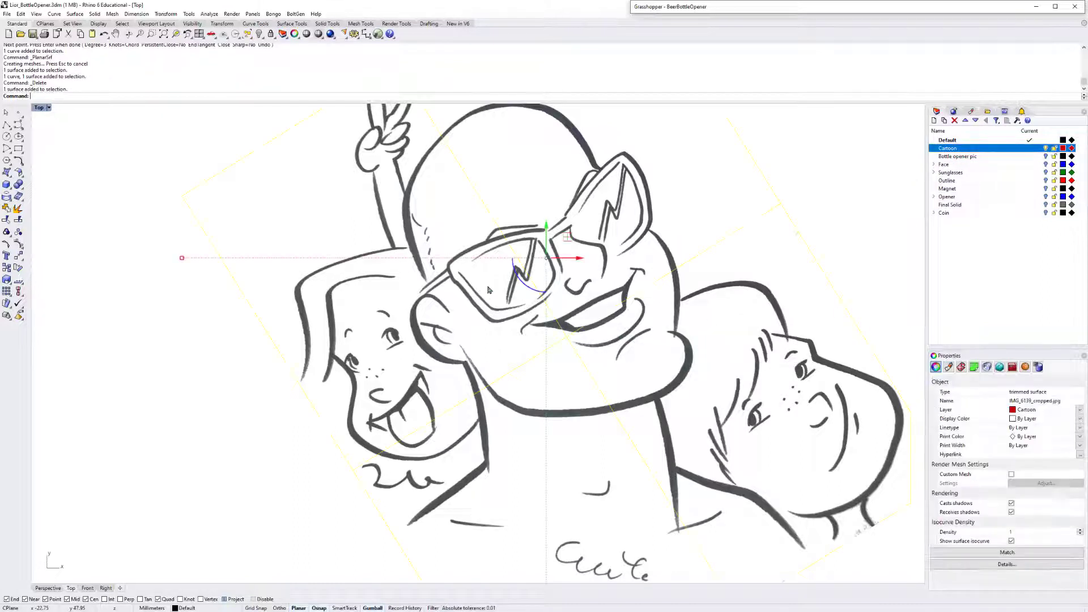
pyautogui.click(949, 367)
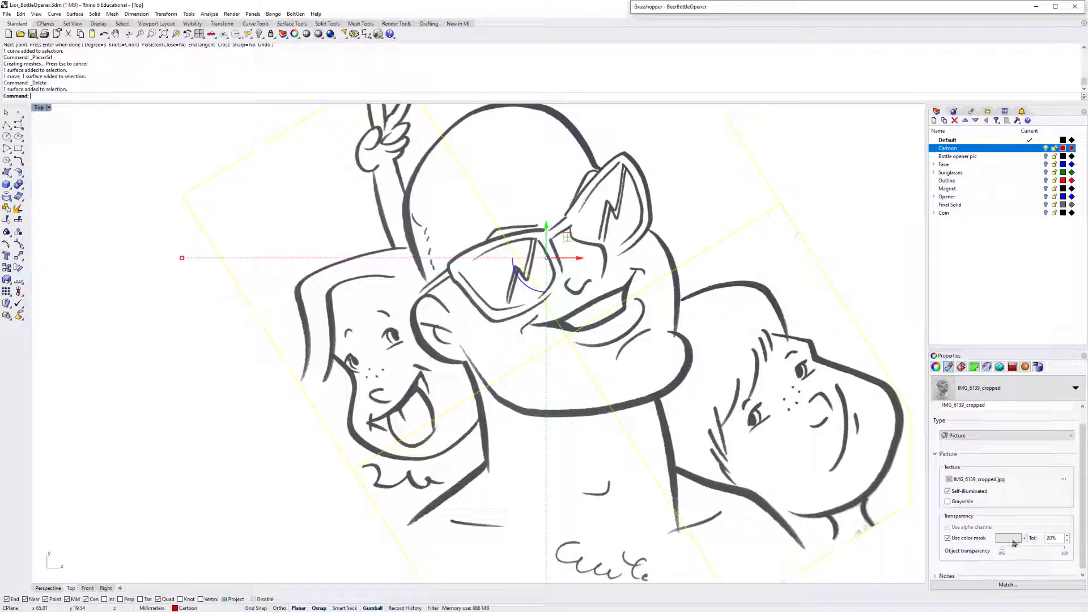
pyautogui.click(949, 539)
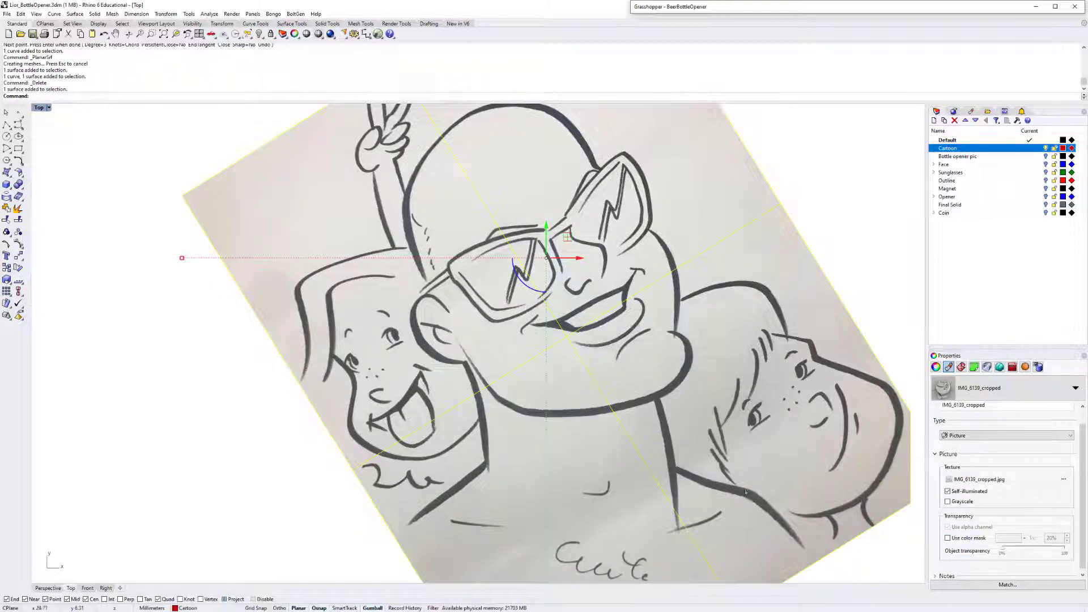
pyautogui.click(948, 538)
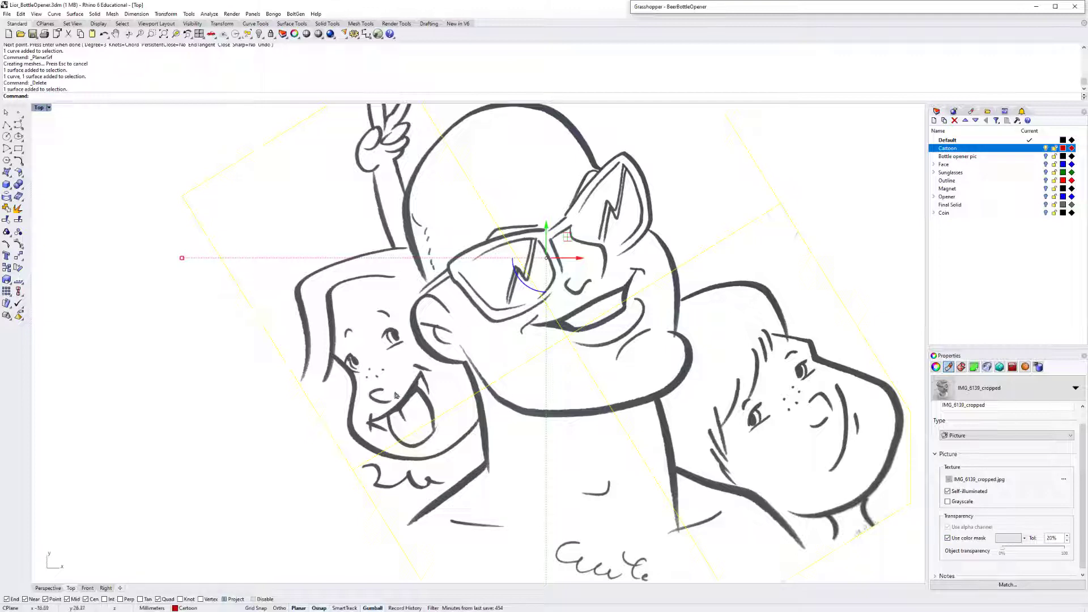
pyautogui.click(1054, 148)
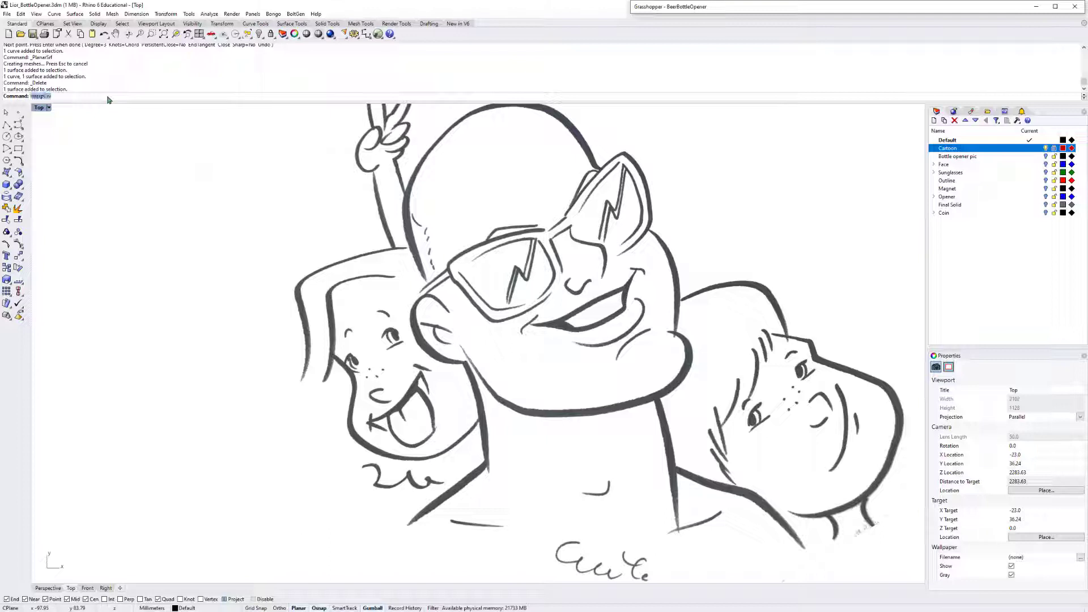
# Trace the upper edge of the short cheek stroke beside the smile with an interpolated curve (InterpCrv).
pyautogui.write('di')
pyautogui.press('BackSpace')
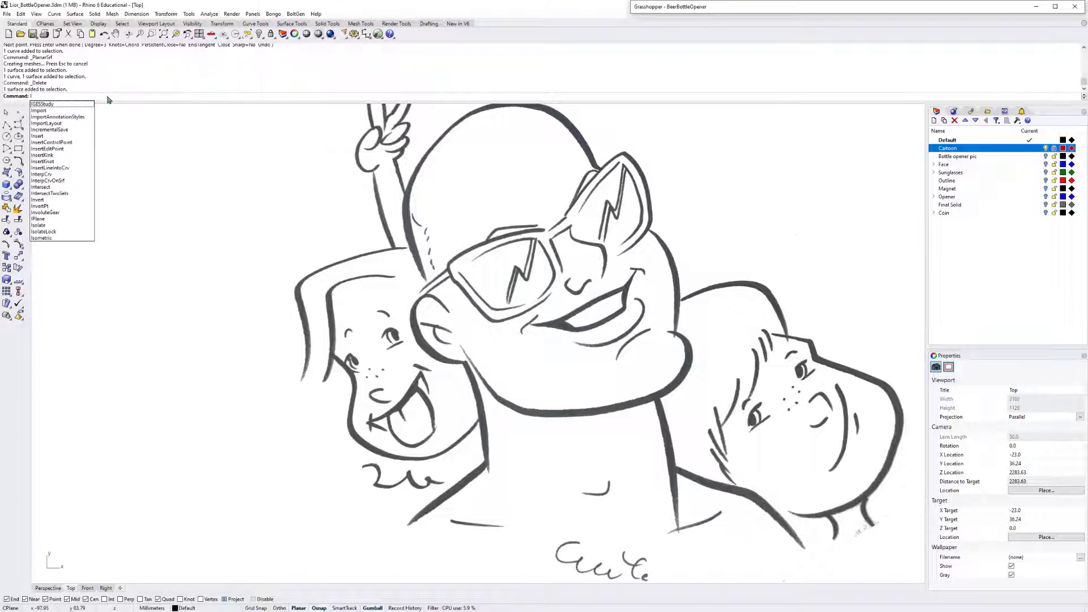
pyautogui.write('nterpCrv')
pyautogui.press('Return')
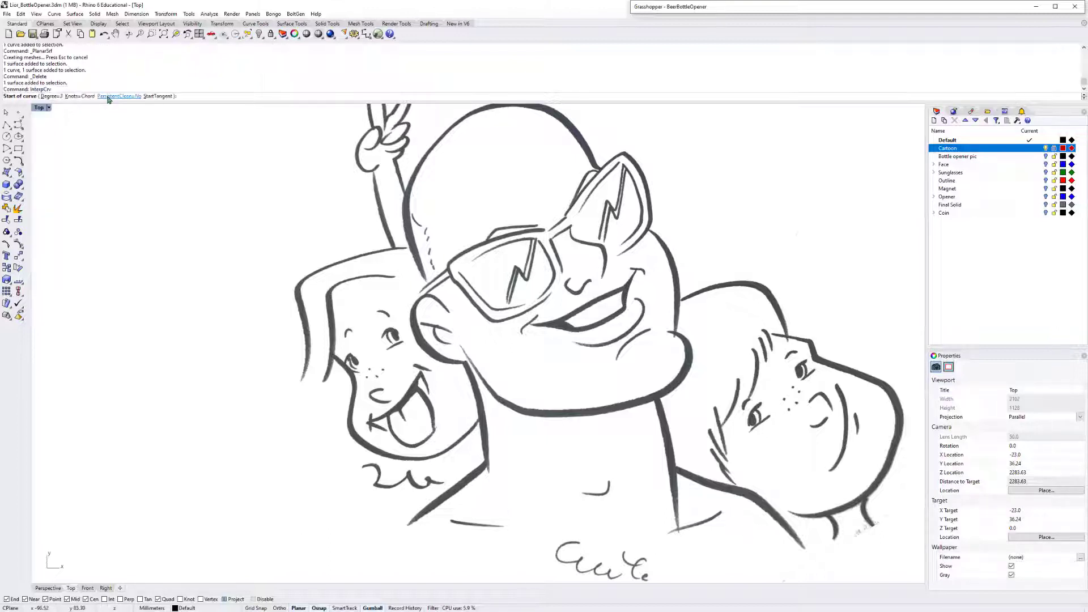
pyautogui.scroll(2, 627, 349)
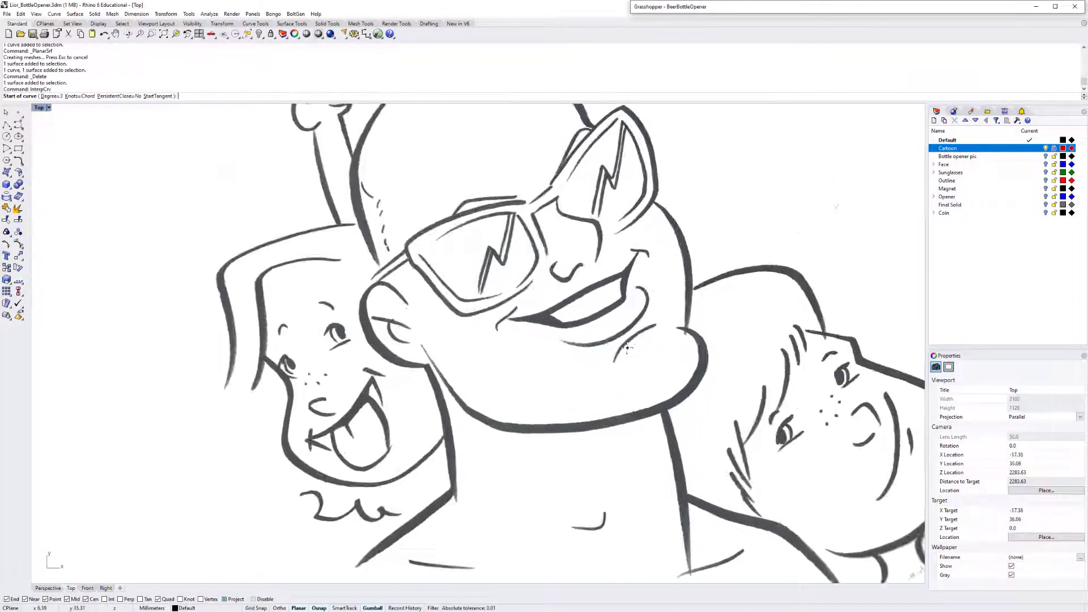
pyautogui.scroll(6, 628, 349)
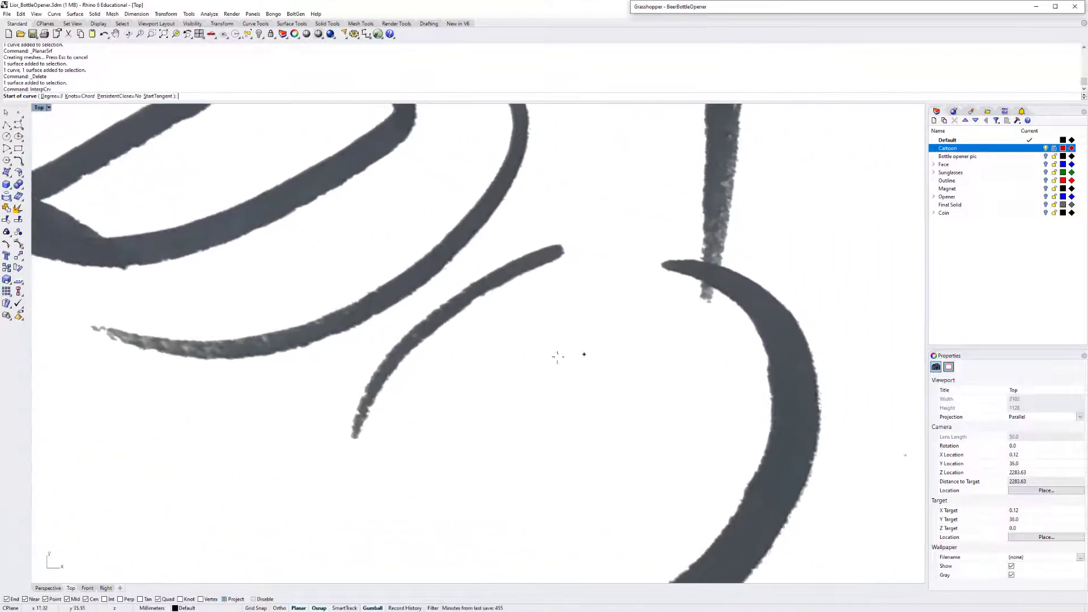
pyautogui.click(353, 435)
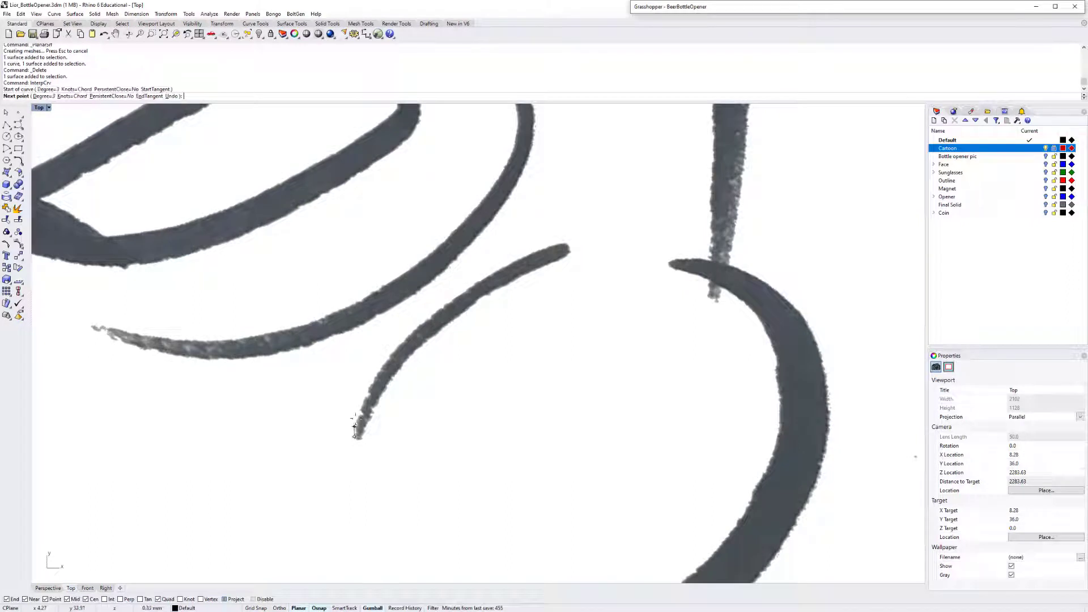
pyautogui.click(361, 408)
pyautogui.click(399, 348)
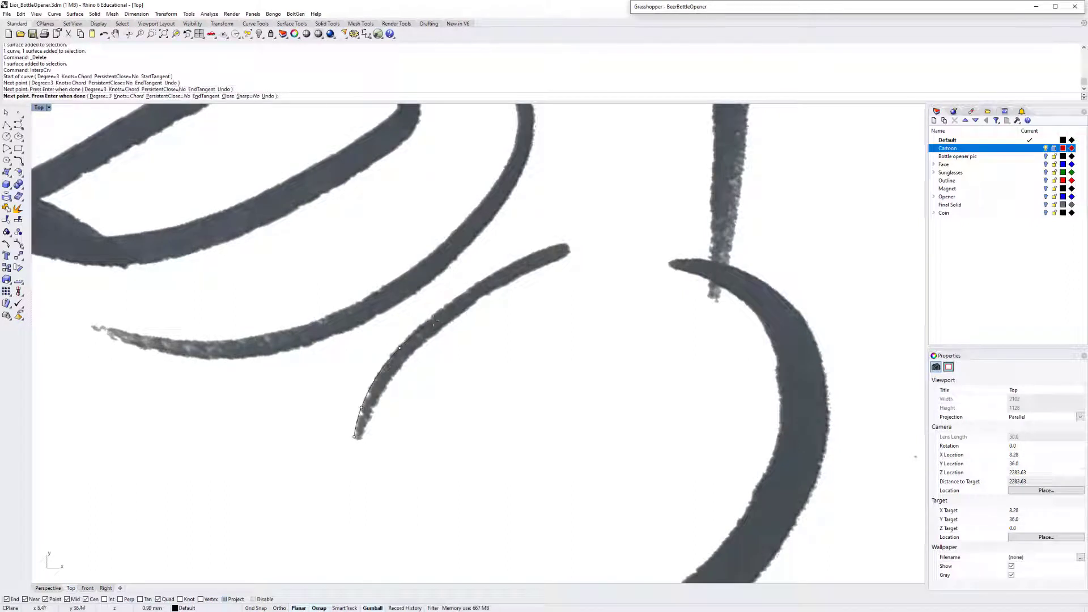
pyautogui.click(457, 299)
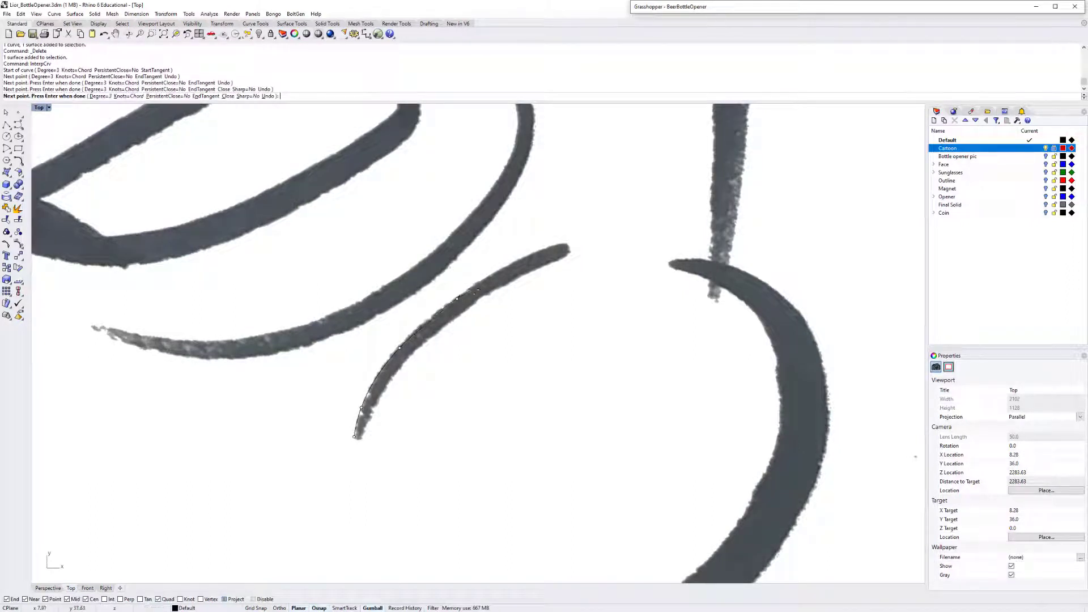
pyautogui.click(522, 259)
pyautogui.doubleClick(558, 245)
pyautogui.press('Return')
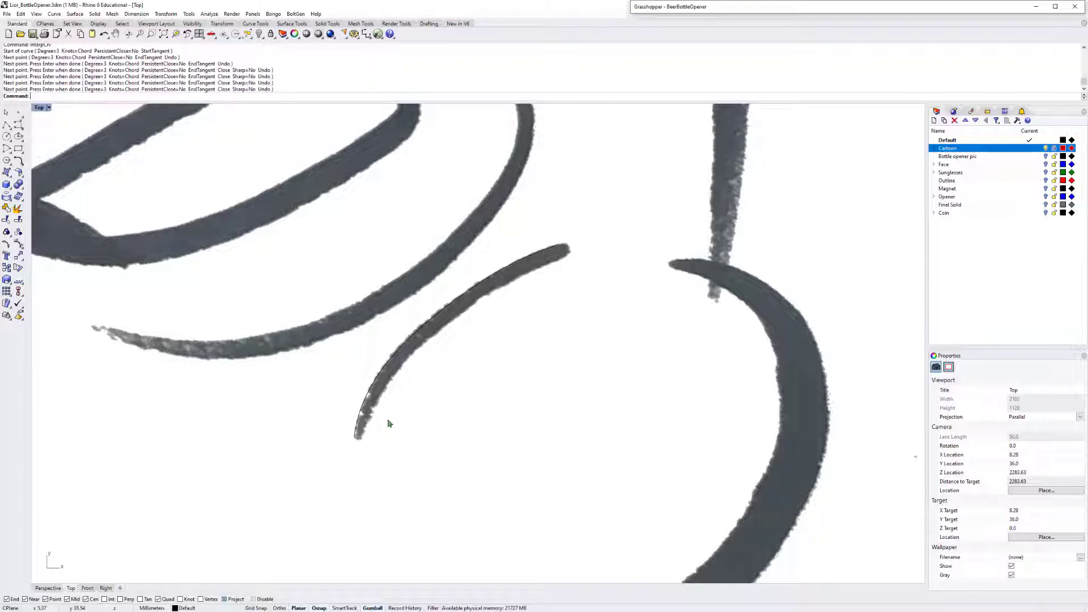
# Trace the lower edge of the same cheek stroke with a second interpolated curve.
pyautogui.press('Return')
pyautogui.click(362, 439)
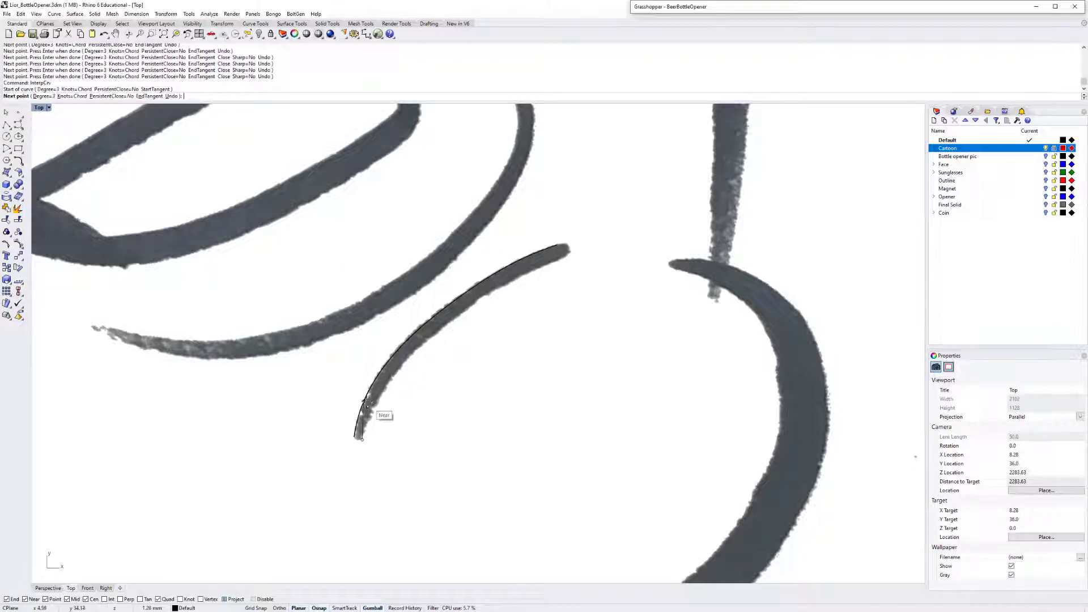
pyautogui.click(377, 401)
pyautogui.click(415, 349)
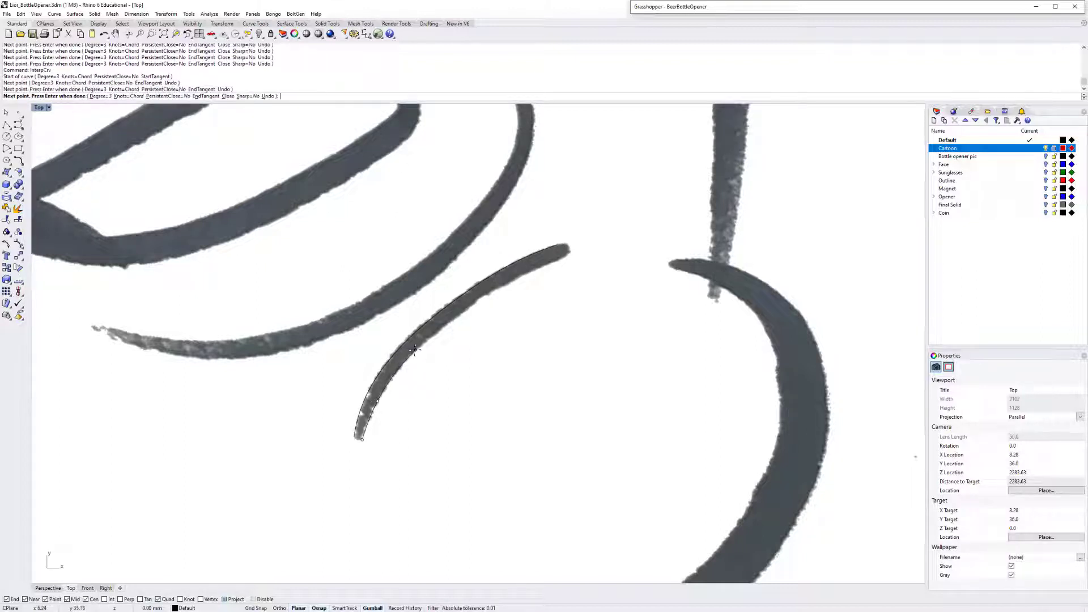
pyautogui.click(484, 293)
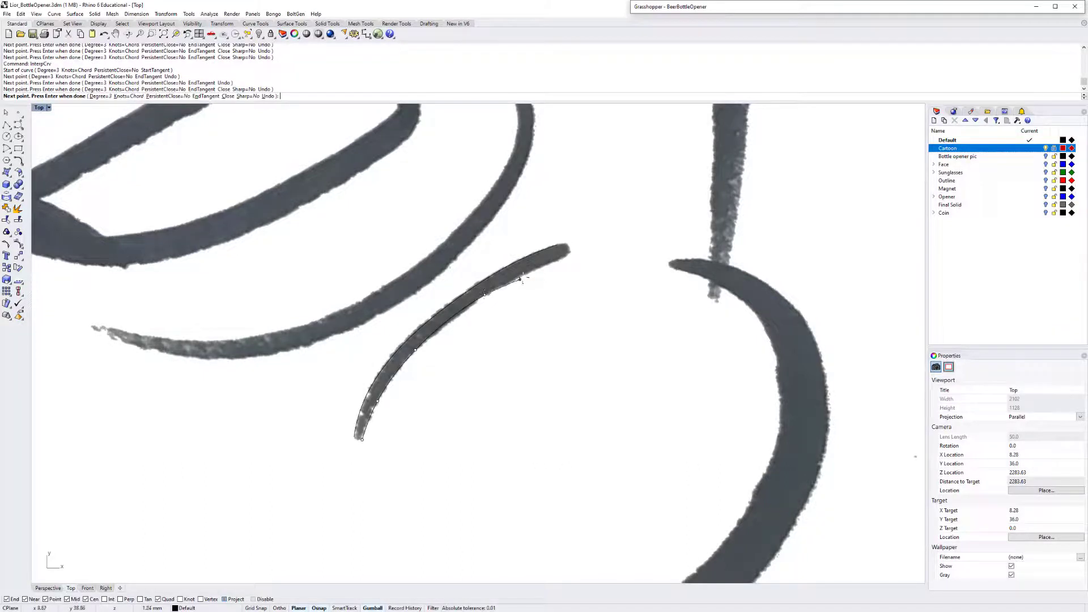
pyautogui.click(537, 267)
pyautogui.click(565, 256)
pyautogui.press('Return')
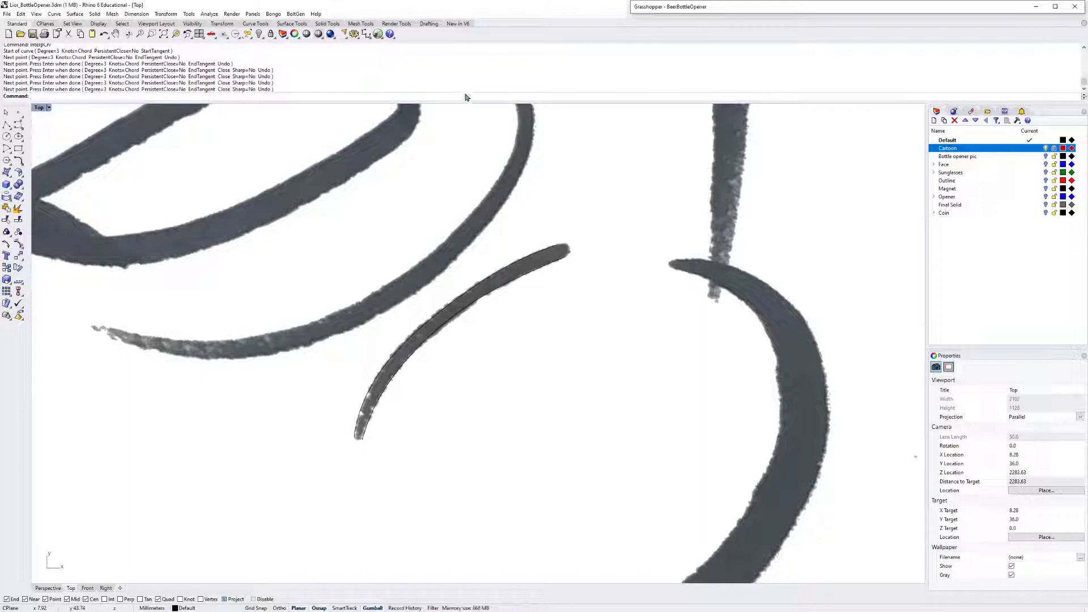
# Connect the two traced curves at the stroke's upper rounded end with BlendCrv, using Tangency at both ends and Join.
pyautogui.write('BlendEdge')
pyautogui.press('Down')
pyautogui.press('Return')
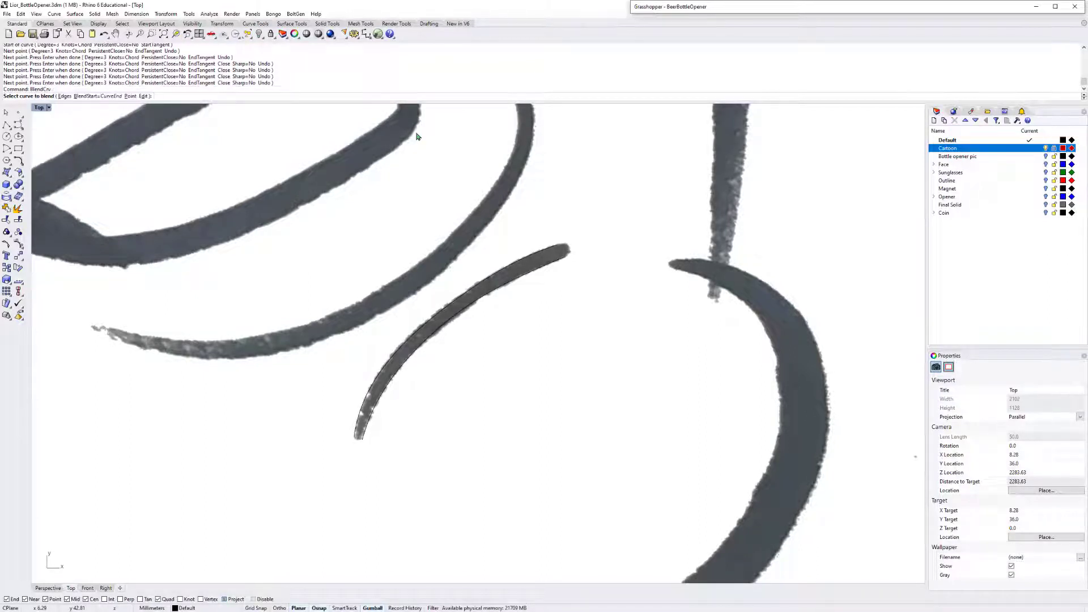
pyautogui.click(558, 250)
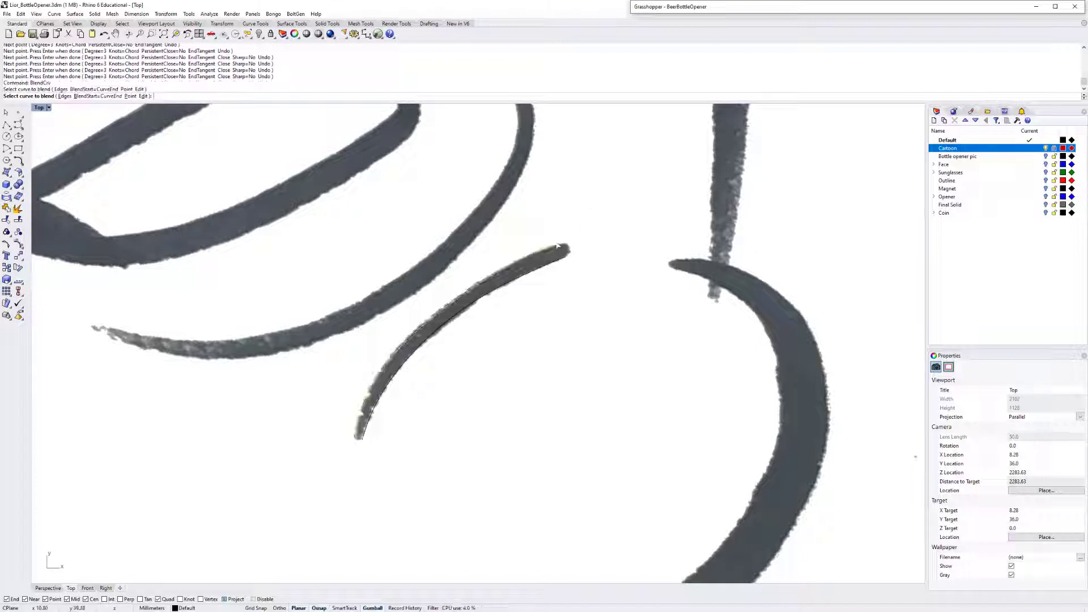
pyautogui.click(565, 255)
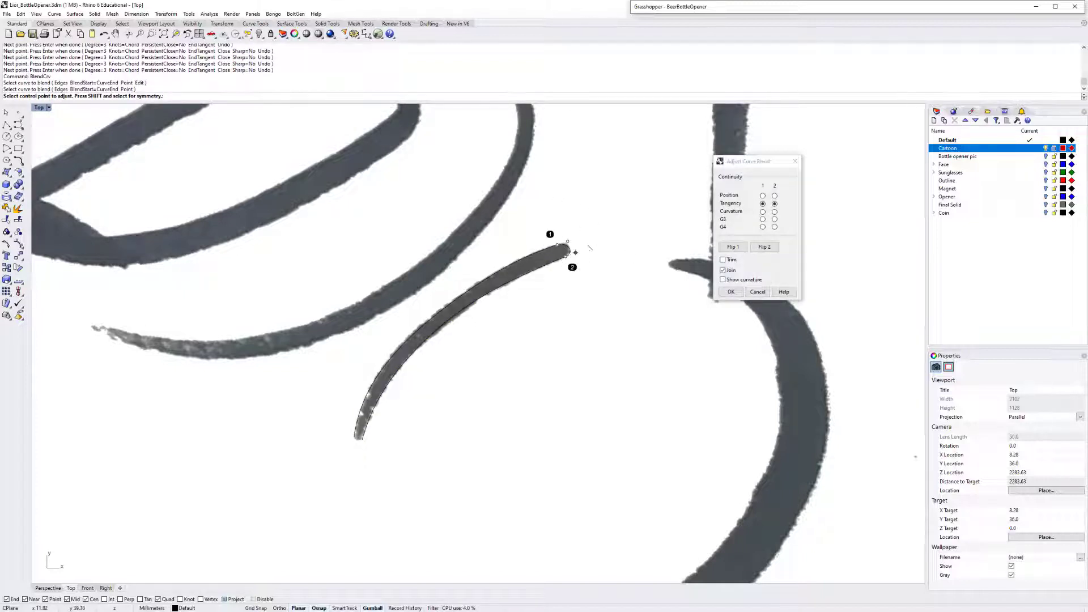
pyautogui.scroll(3, 520, 287)
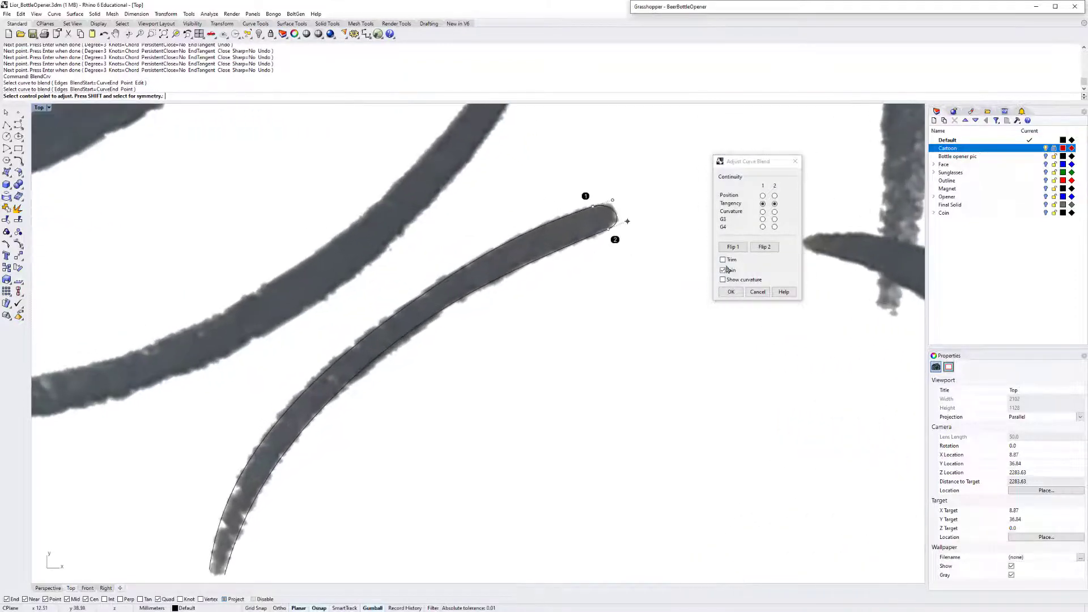
pyautogui.click(731, 291)
pyautogui.scroll(-2, 236, 530)
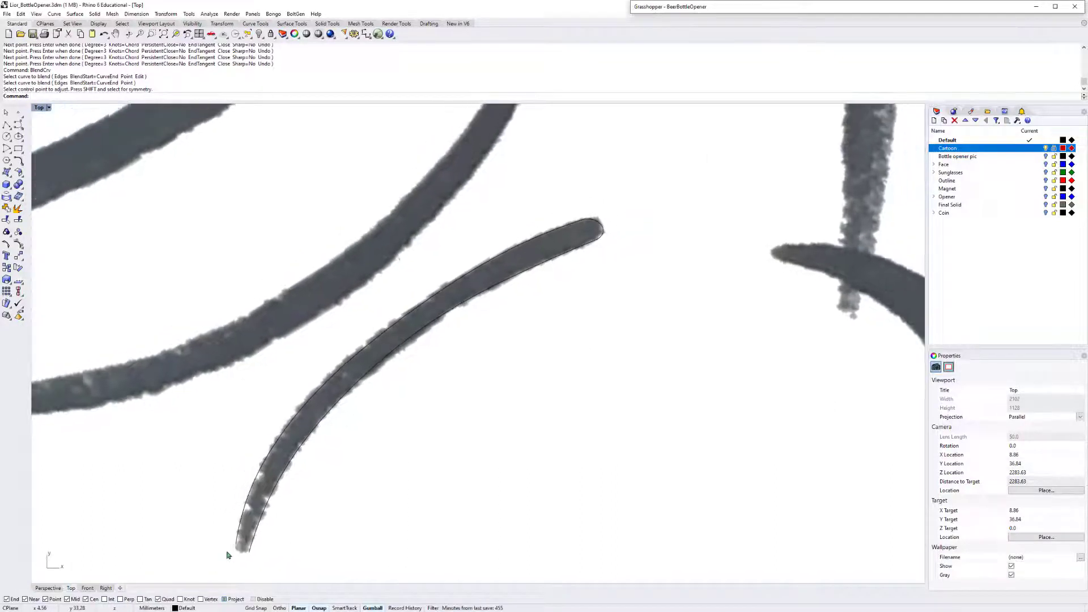
# Close the stroke's lower end with a joined tangent curve blend, pulling its control point in to flatten the tip.
pyautogui.click(273, 527)
pyautogui.press('Escape')
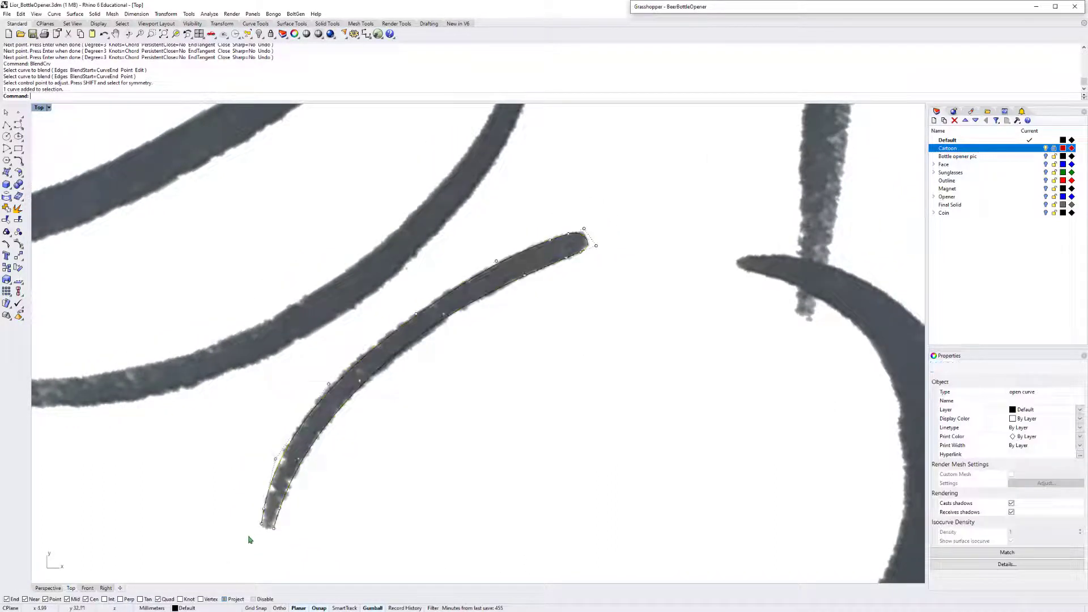
pyautogui.press('Return')
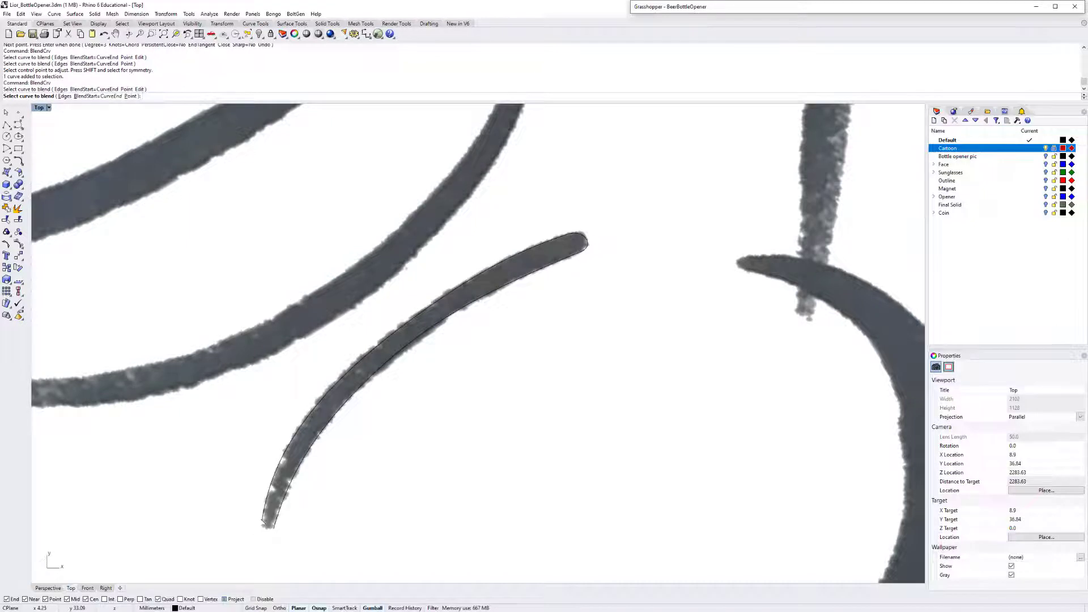
pyautogui.click(265, 522)
pyautogui.click(272, 527)
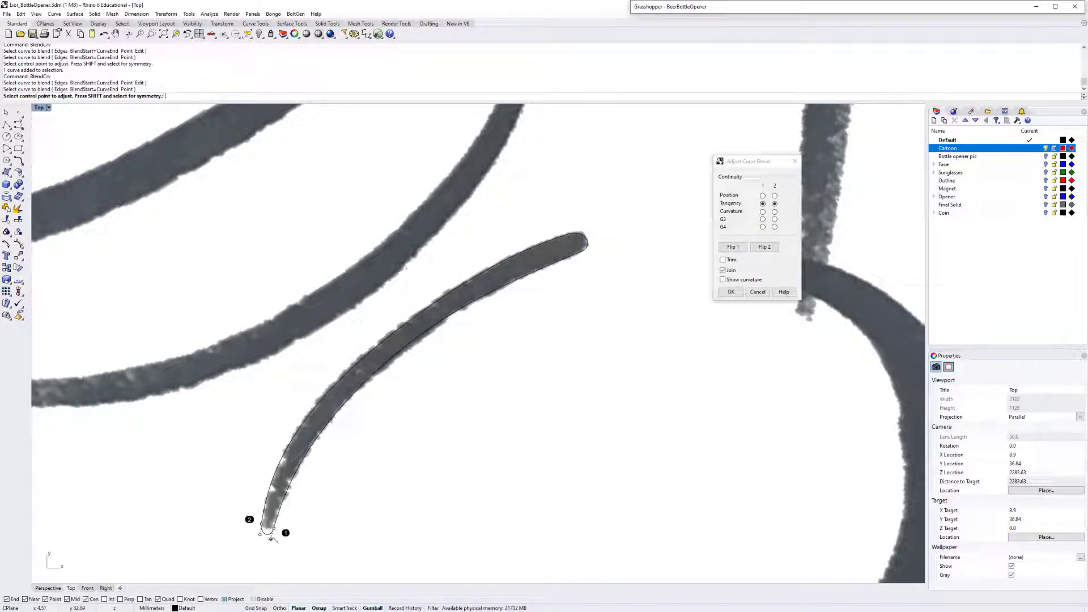
pyautogui.click(271, 540)
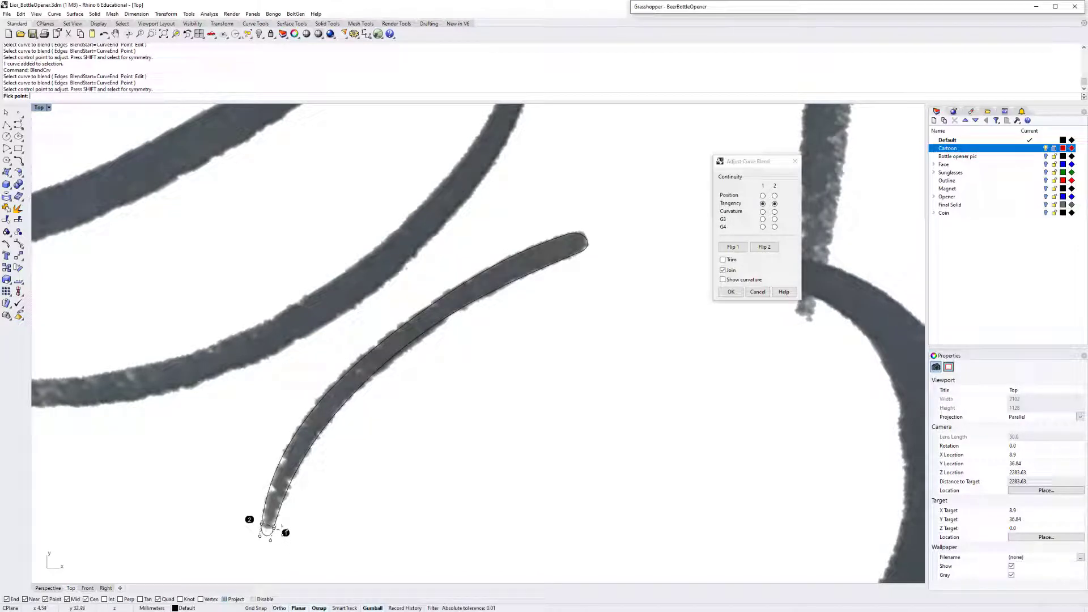
pyautogui.click(273, 529)
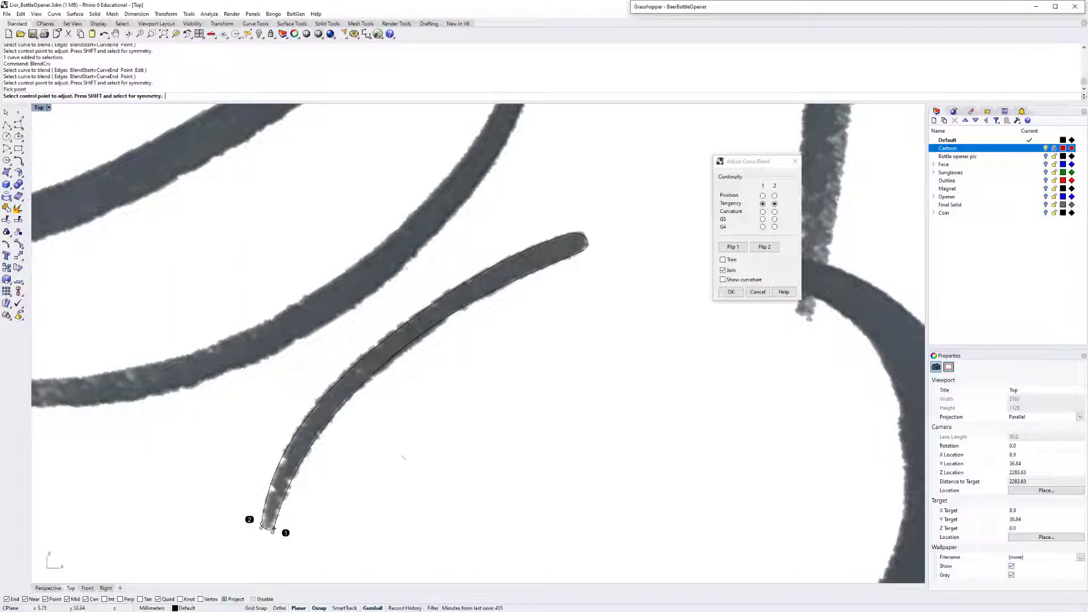
pyautogui.click(731, 292)
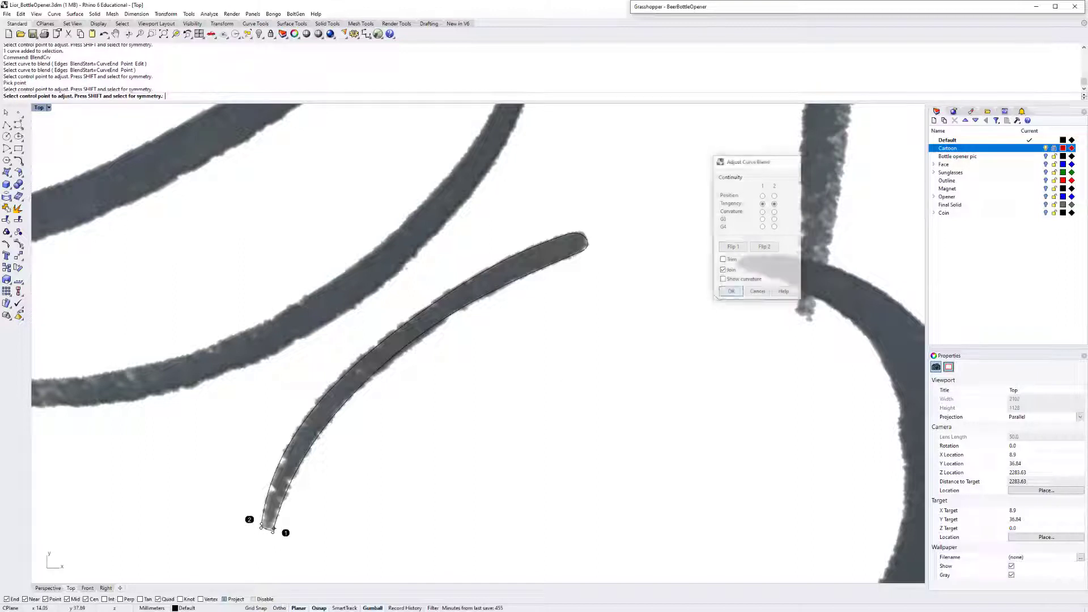
# Hide the Cartoon layer and fill the closed stroke outline with a planar surface.
pyautogui.click(1046, 156)
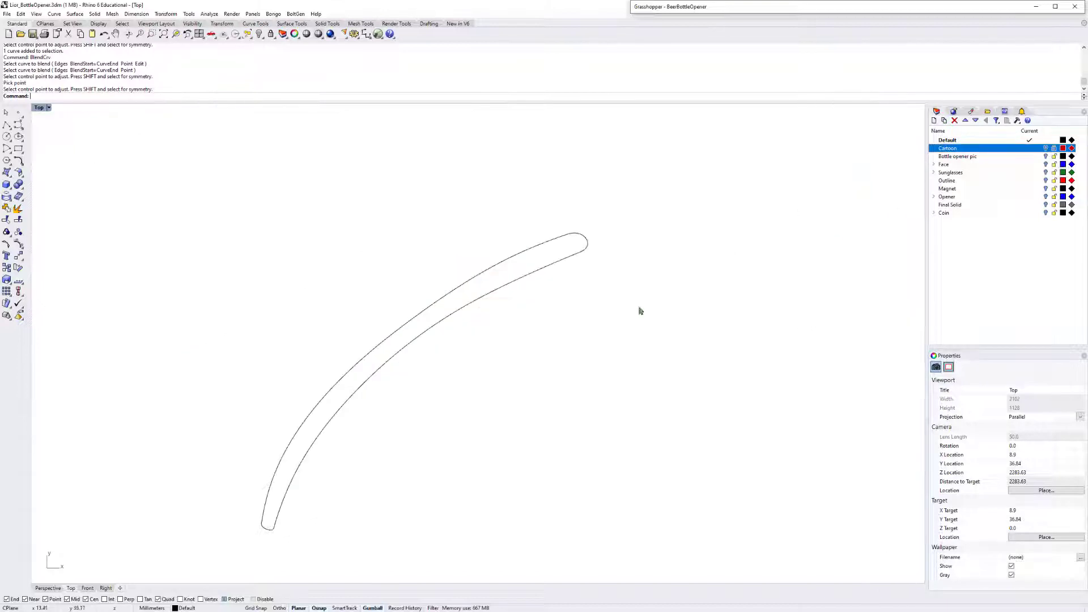
pyautogui.click(407, 344)
pyautogui.middleClick(510, 364)
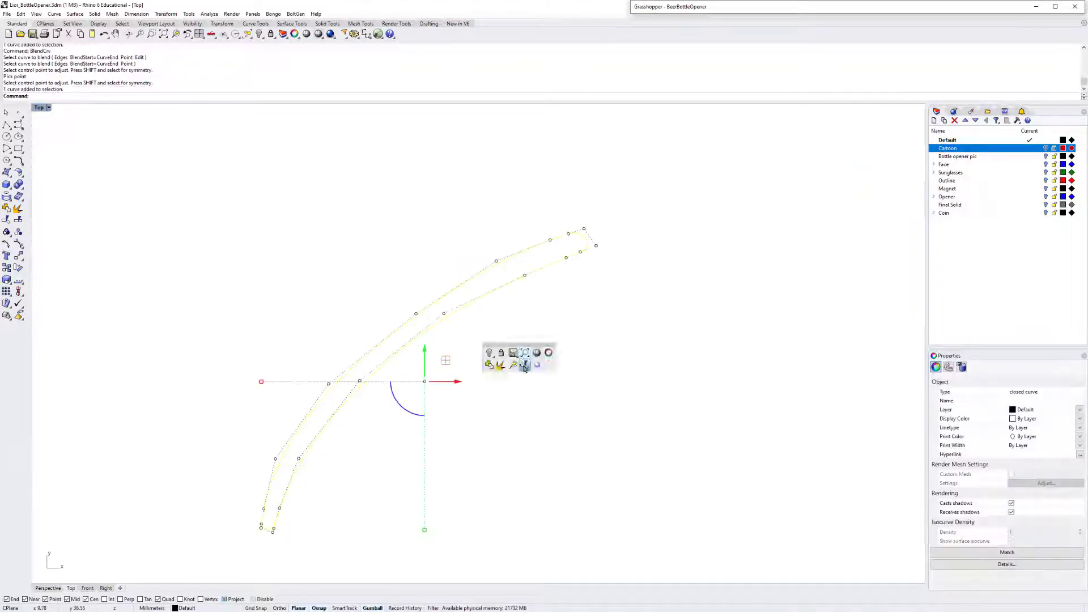
pyautogui.click(539, 367)
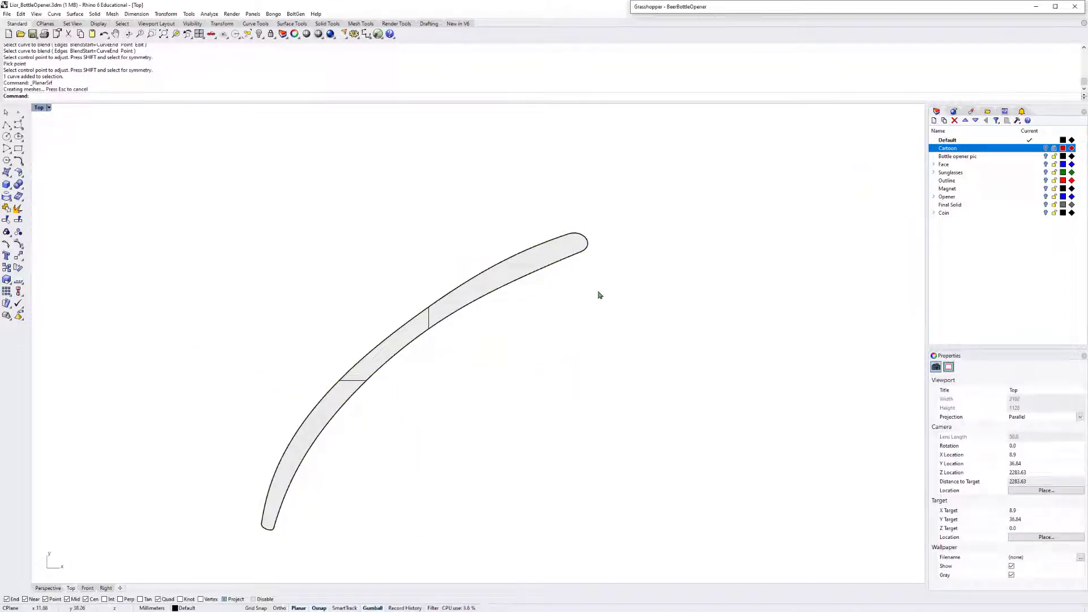
# Turn the Cartoon layer back on to compare the filled stroke with the sketch.
pyautogui.scroll(-5, 595, 297)
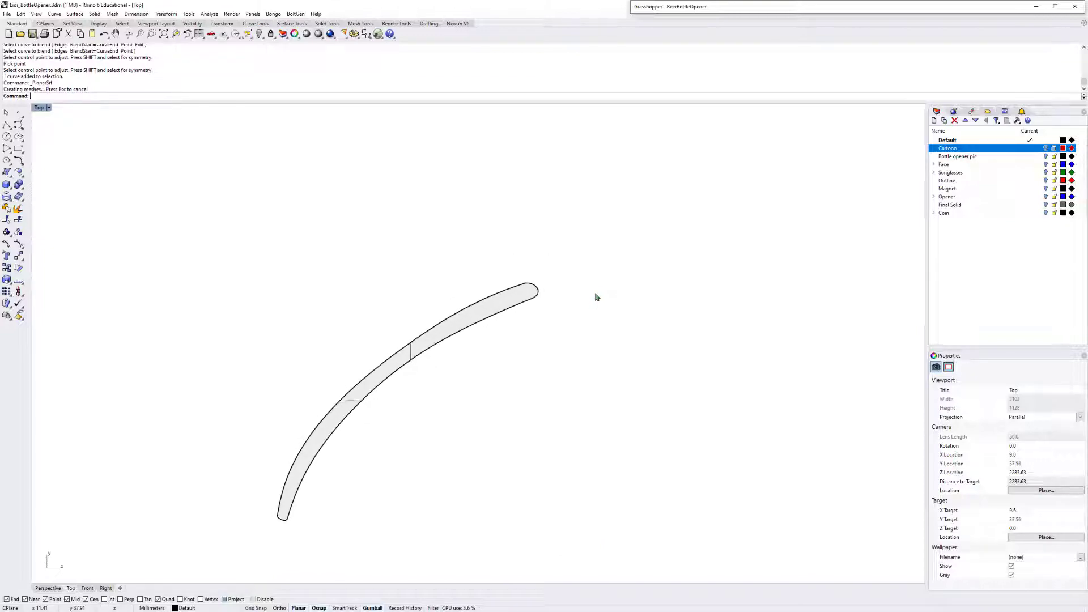
pyautogui.click(1046, 147)
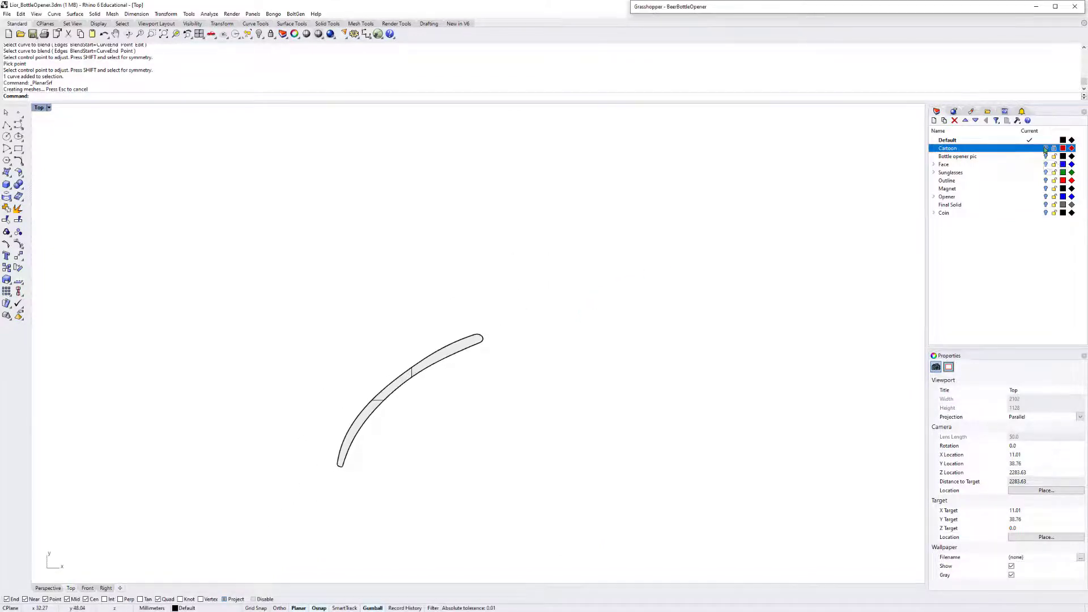
# Show the Sunglasses and Face layers and hide the Cartoon layer so only the traced artwork remains.
pyautogui.scroll(-6, 508, 330)
pyautogui.scroll(-3, 508, 331)
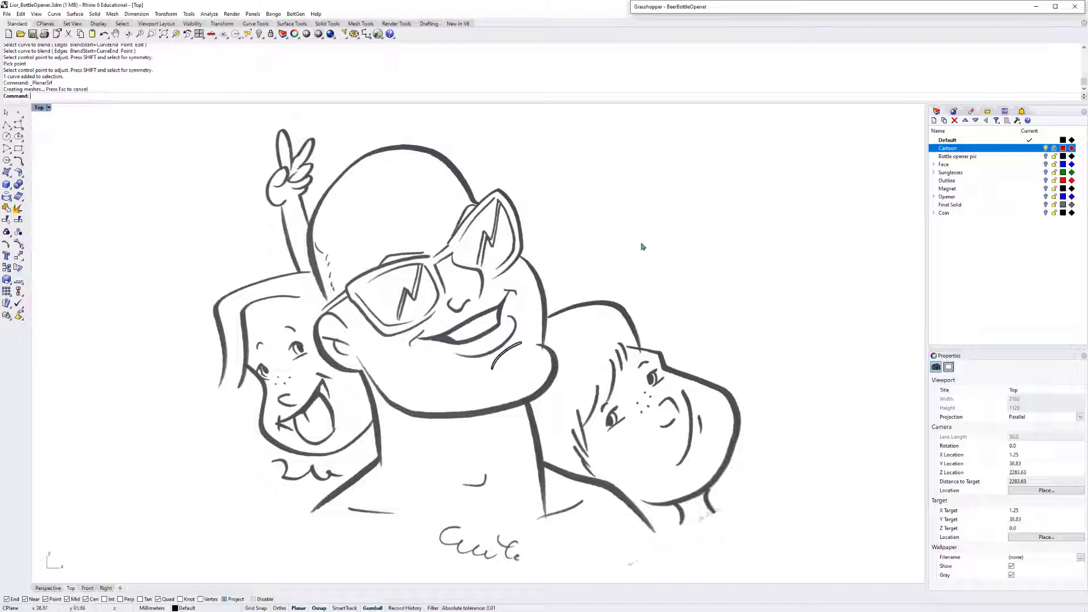
pyautogui.click(1046, 173)
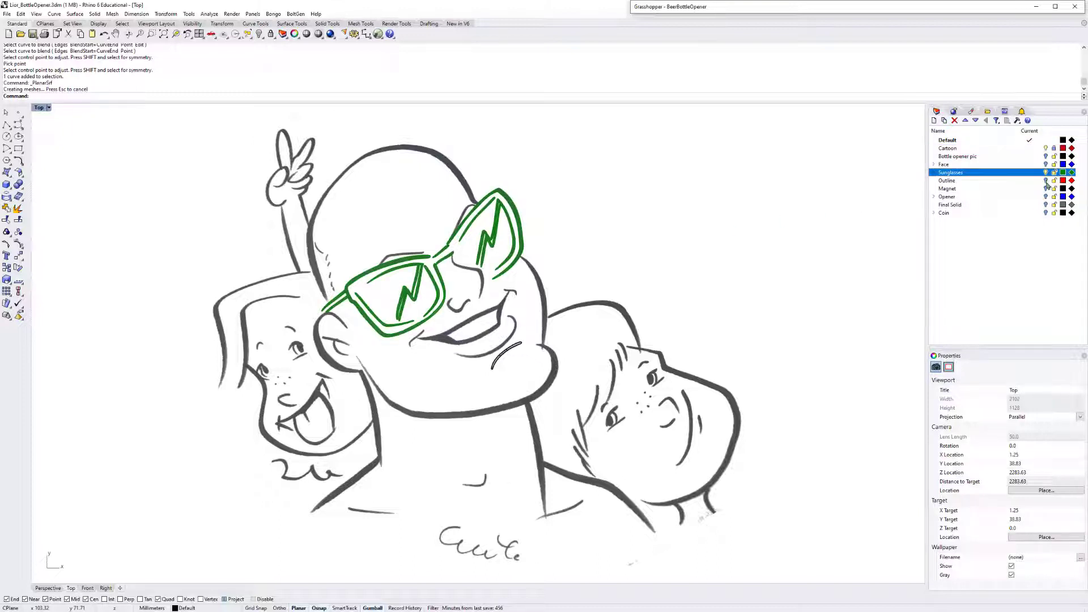
pyautogui.scroll(4, 889, 201)
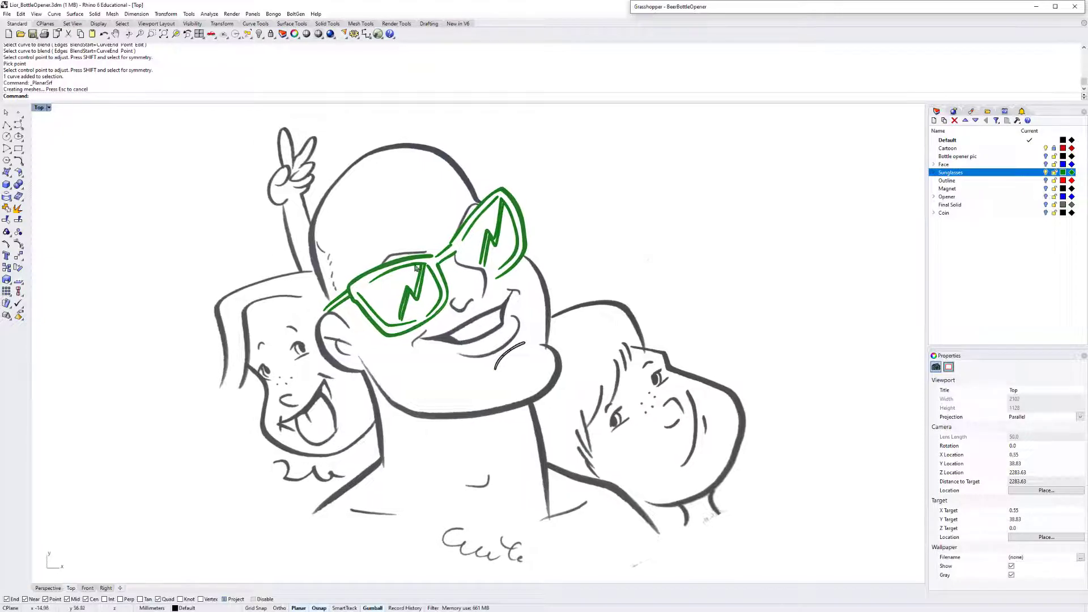
pyautogui.click(1046, 164)
pyautogui.scroll(-3, 604, 280)
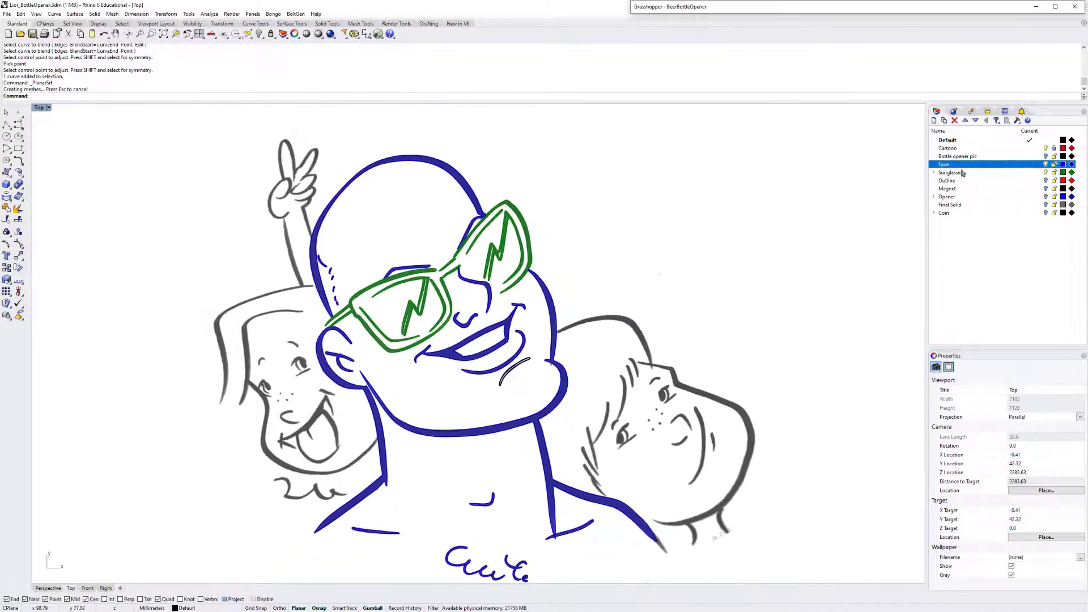
pyautogui.click(1047, 149)
pyautogui.scroll(3, 475, 418)
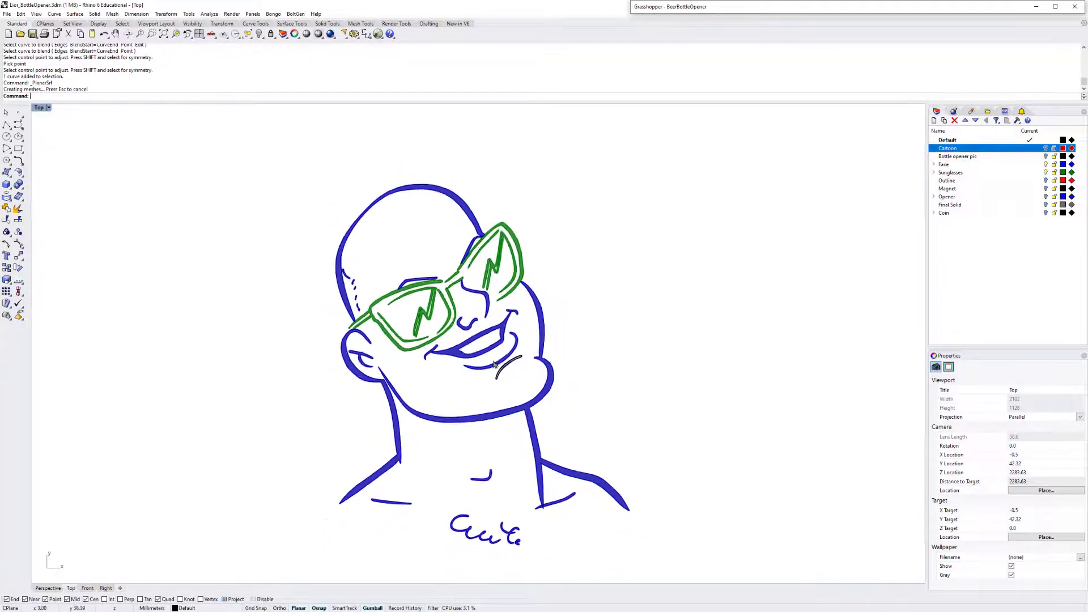
pyautogui.scroll(-3, 475, 418)
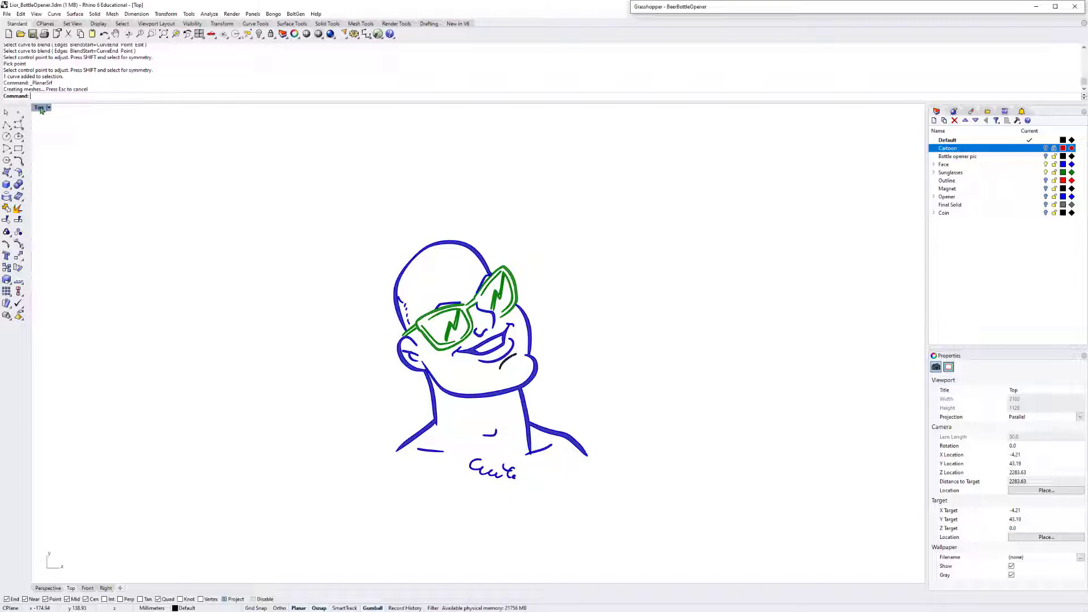
# Switch to the BeerBottleOpener definition in Grasshopper and widen its window beside the Rhino viewport.
pyautogui.doubleClick(719, 13)
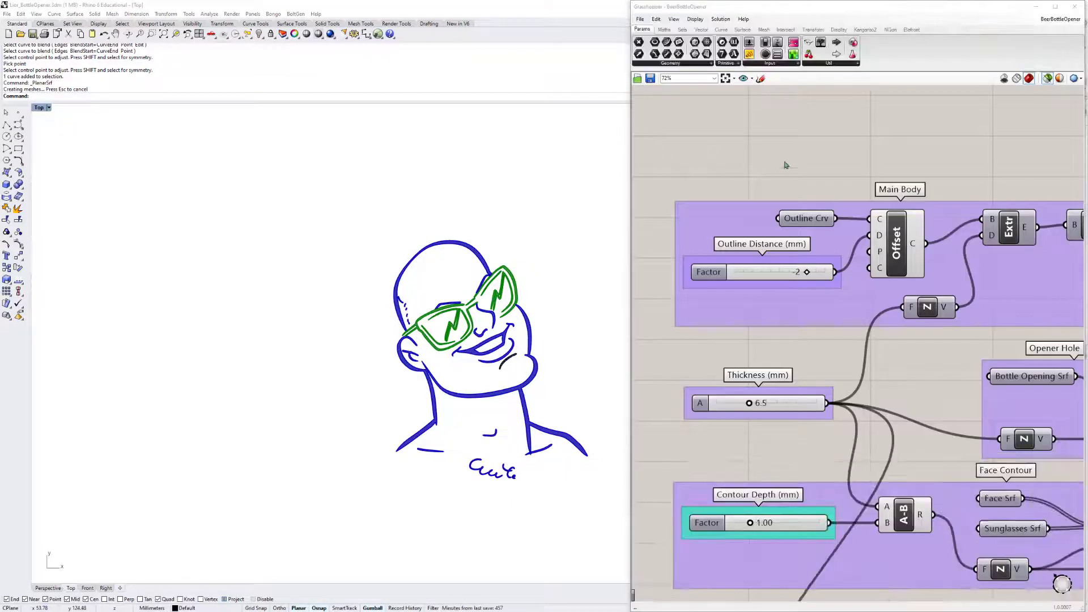
pyautogui.click(743, 79)
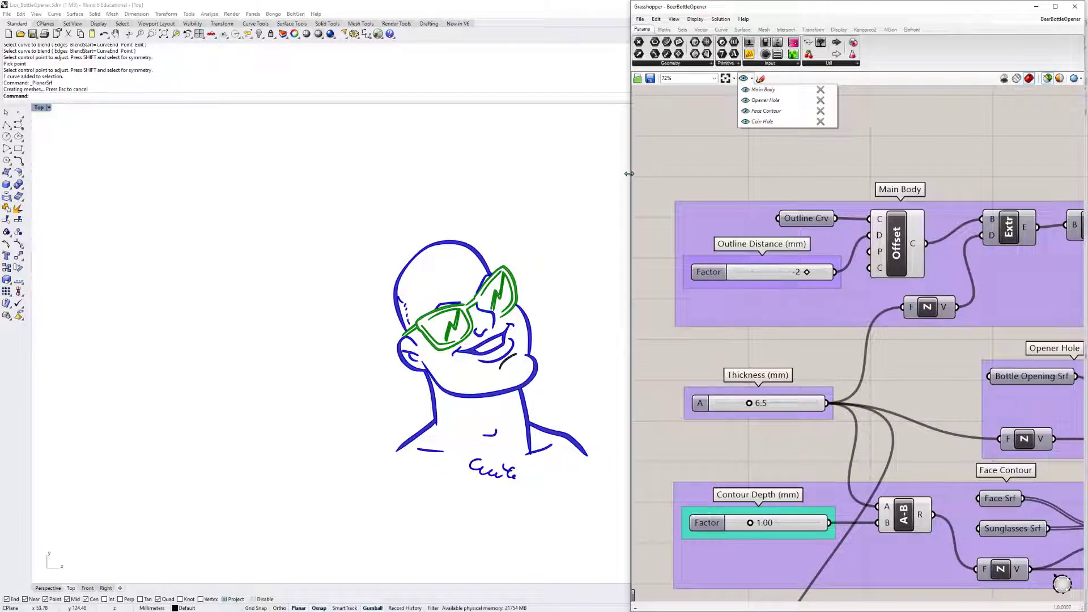
pyautogui.moveTo(630, 173); pyautogui.dragTo(504, 174)
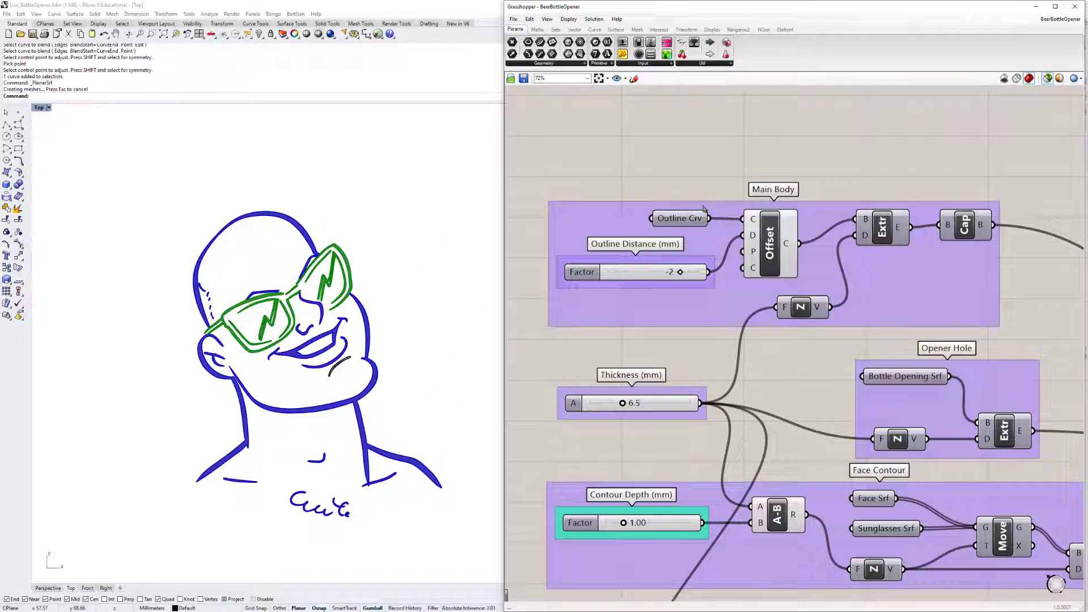
# Preview the outline curve and its offset in the Main Body group, and set the Outline Distance to -4 mm.
pyautogui.click(696, 225)
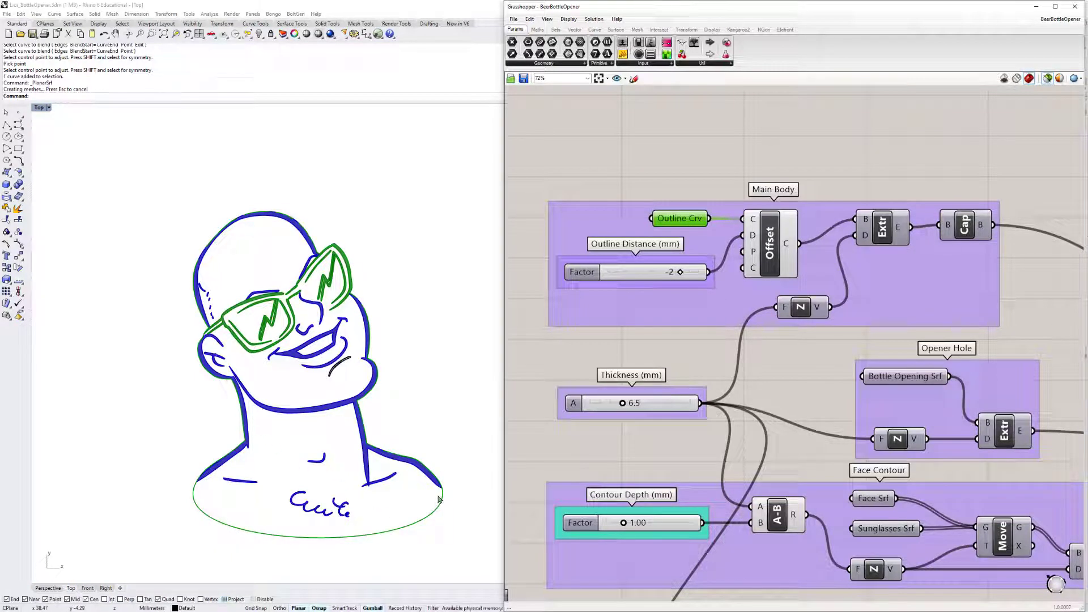
pyautogui.click(755, 243)
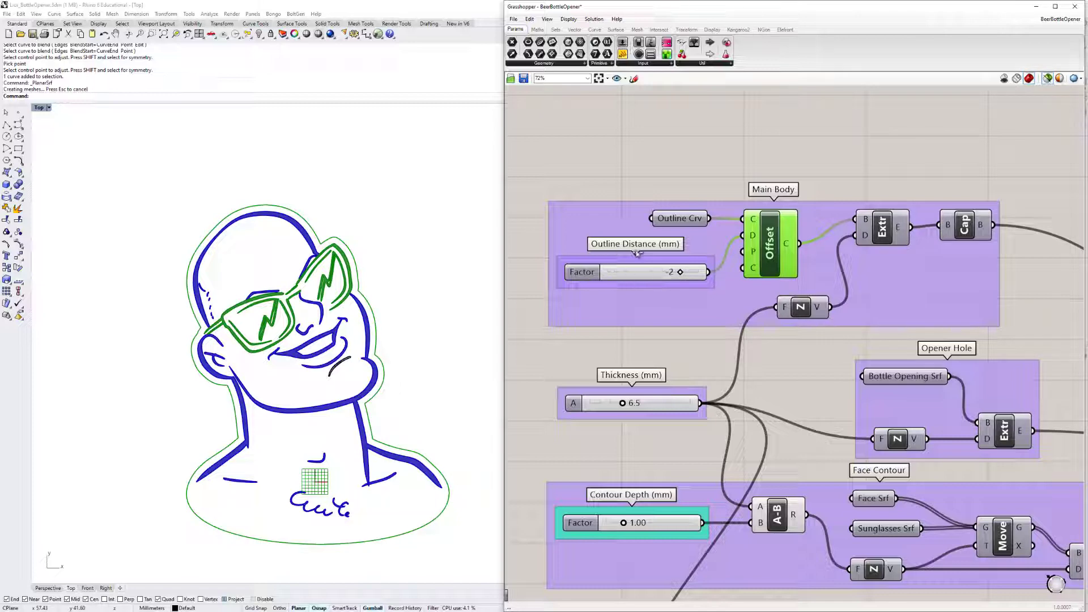
pyautogui.moveTo(682, 273); pyautogui.dragTo(671, 273)
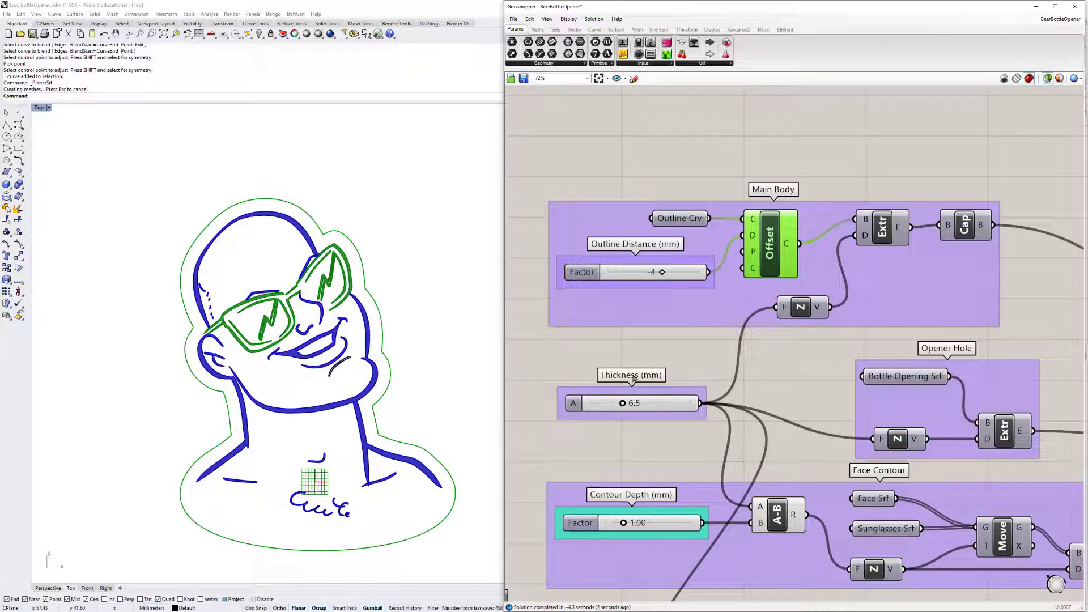
# Maximize the Perspective viewport in Rhino and preview the capped Main Body extrusion.
pyautogui.doubleClick(39, 107)
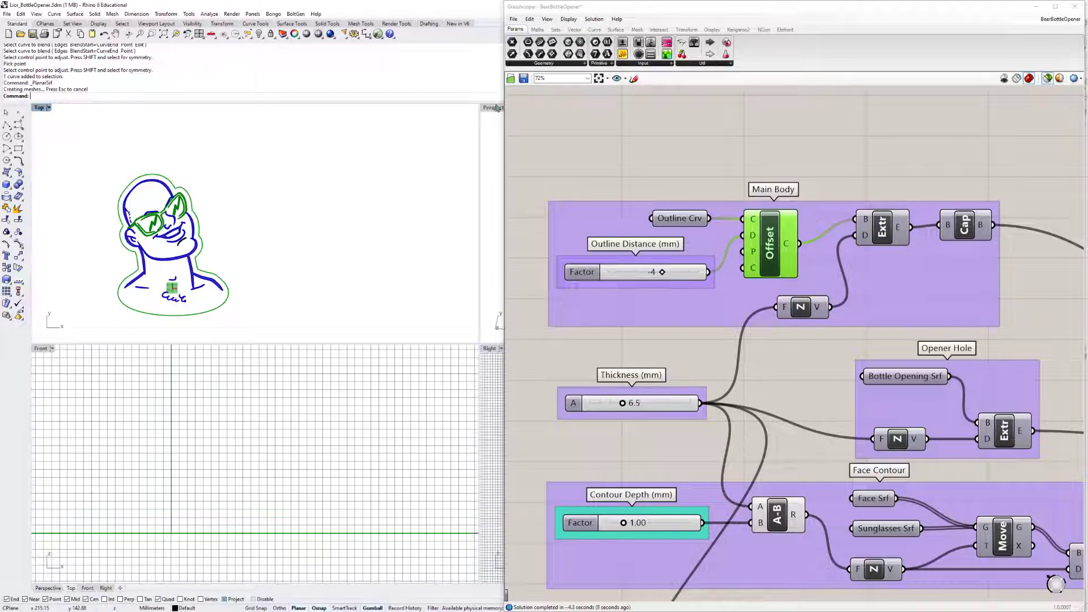
pyautogui.doubleClick(491, 107)
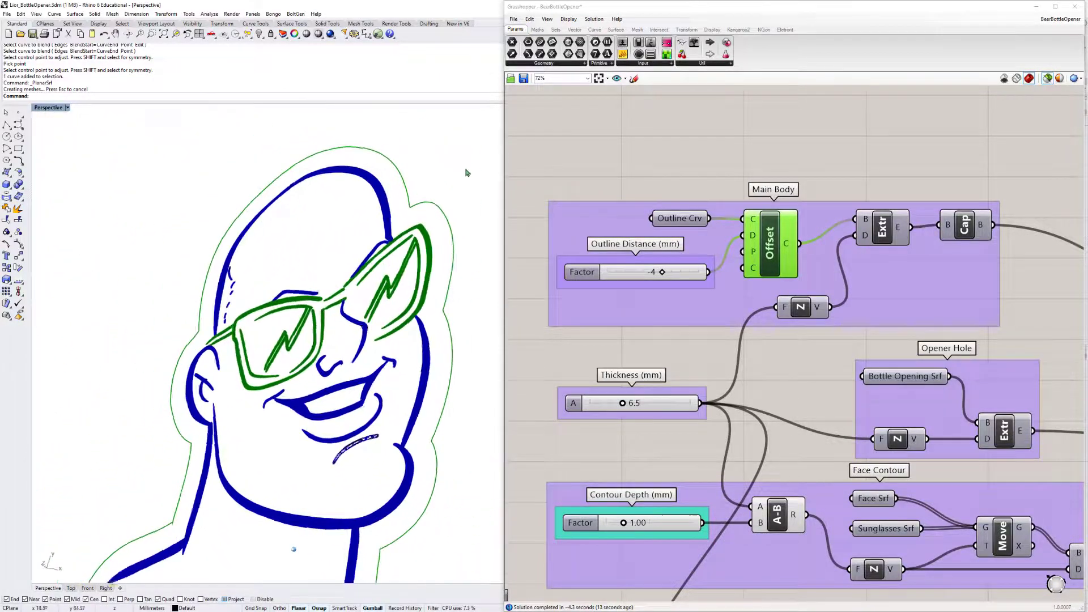
pyautogui.moveTo(911, 227); pyautogui.dragTo(940, 225)
pyautogui.click(964, 225)
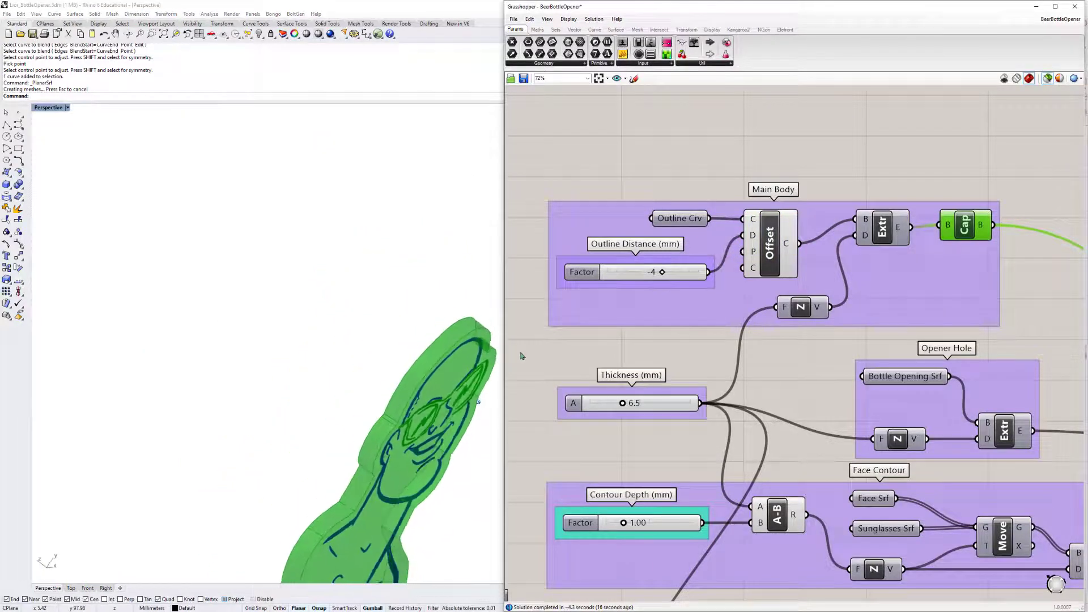
# Set the Thickness to 15 mm and inspect the capped Main Body from another angle.
pyautogui.doubleClick(640, 406)
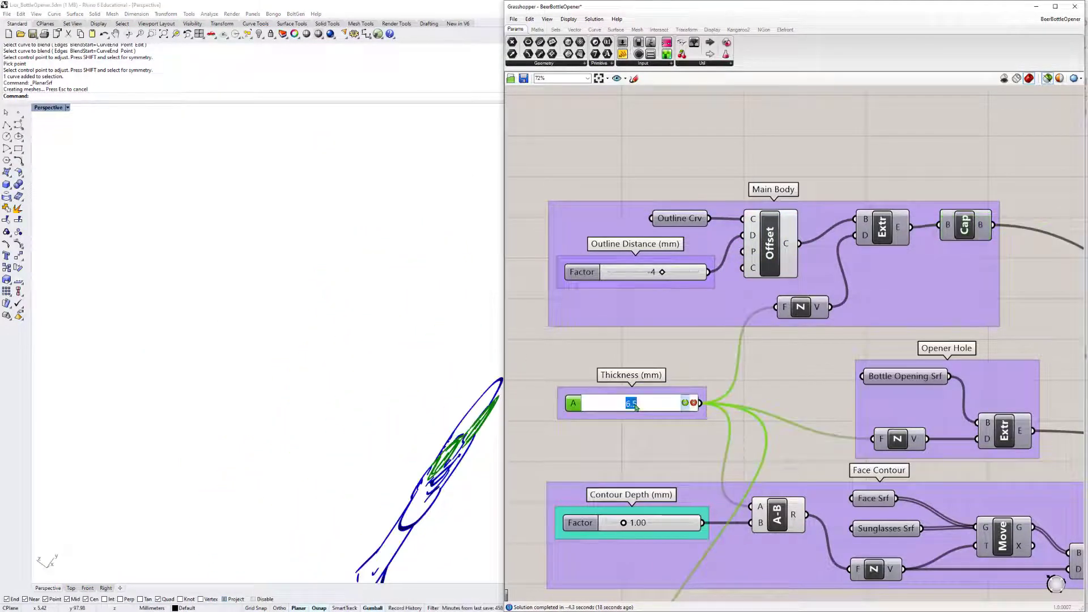
pyautogui.write('15')
pyautogui.press('Return')
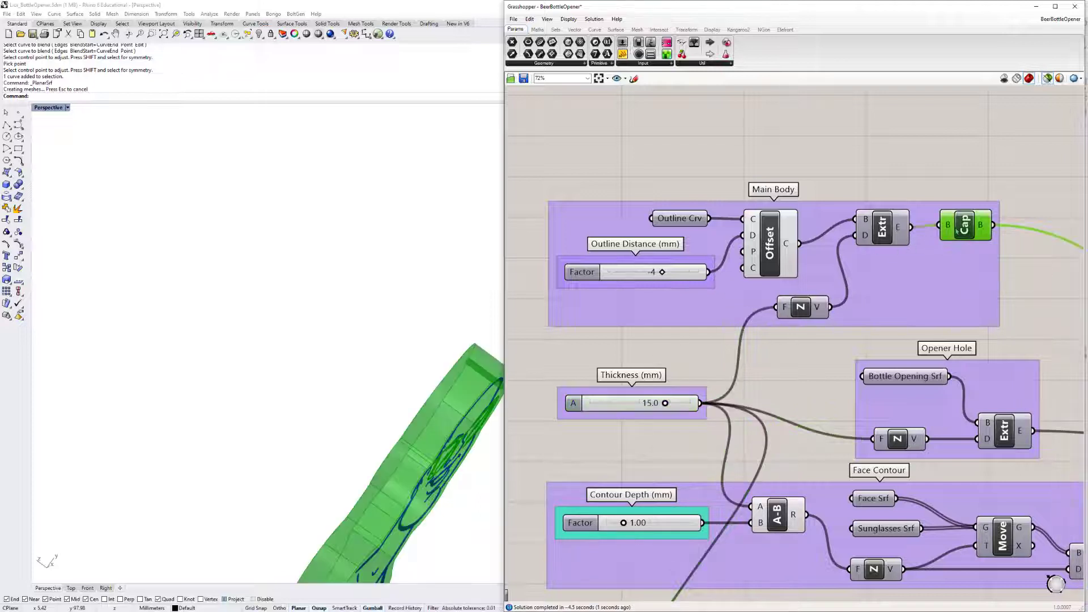
pyautogui.moveTo(471, 464); pyautogui.dragTo(439, 461, button='right')
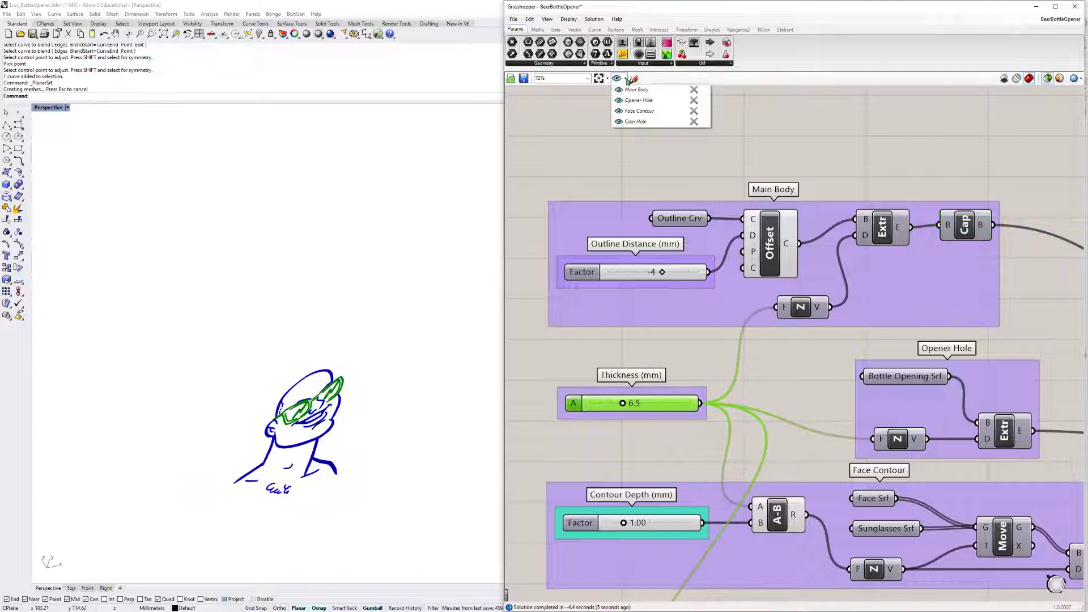
# Go to the saved Coin Hole view of the definition and preview the Face Srf geometry in the Face Contour group.
pyautogui.click(627, 81)
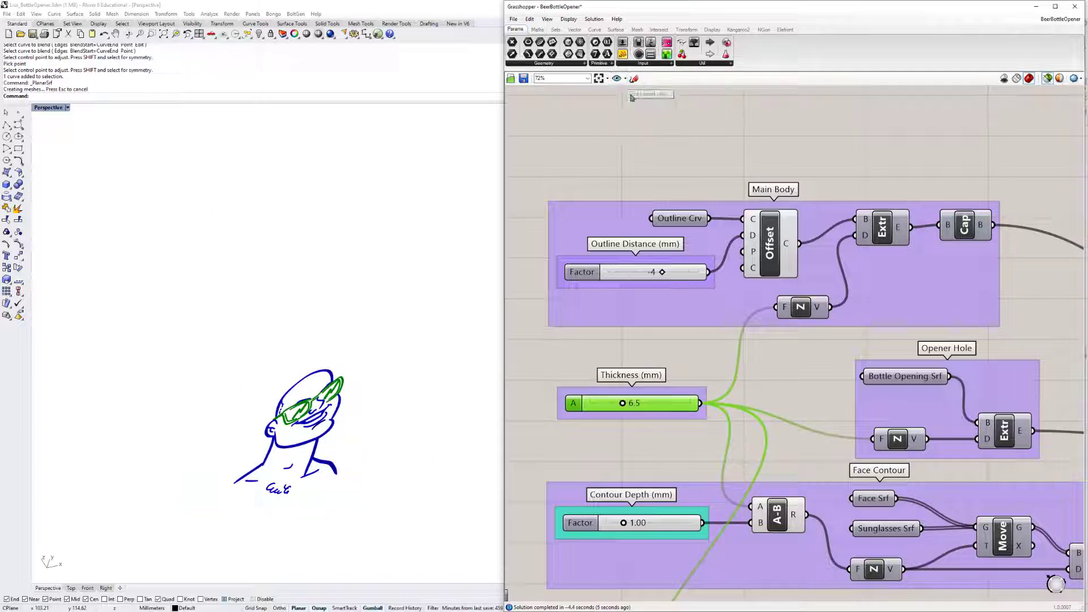
pyautogui.click(626, 81)
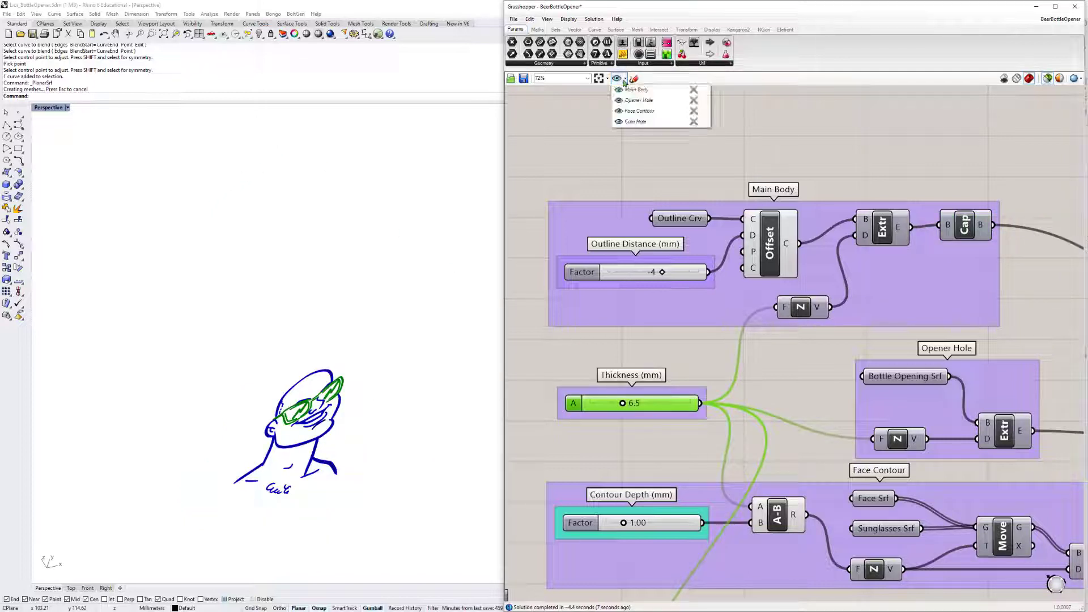
pyautogui.click(630, 121)
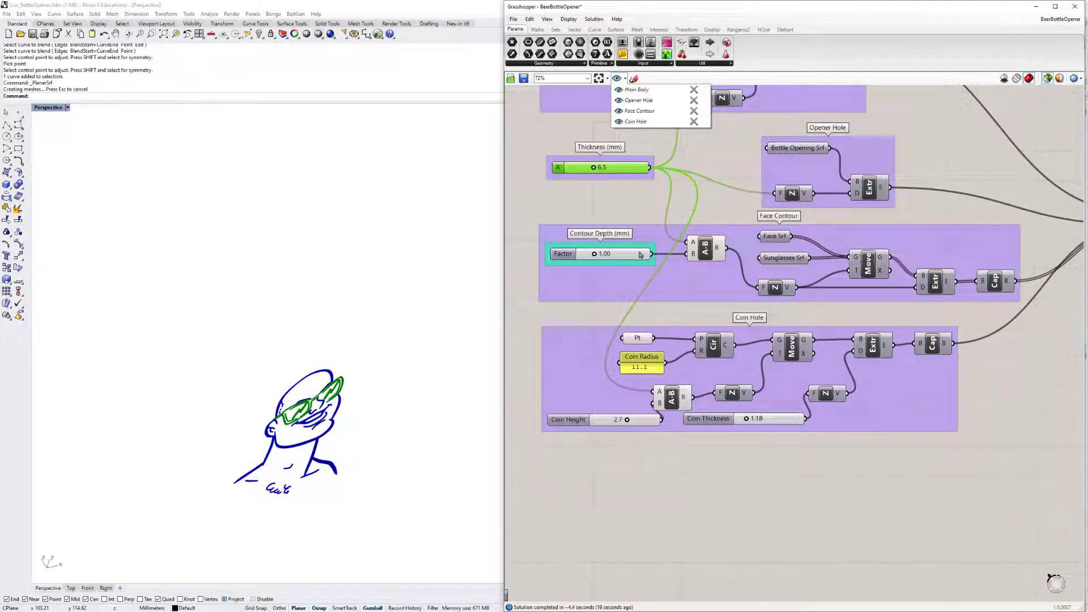
pyautogui.click(778, 238)
pyautogui.moveTo(357, 402)
pyautogui.mouseDown(button='right')
pyautogui.moveTo(391, 407)
pyautogui.moveTo(365, 404)
pyautogui.mouseUp(button='right')
pyautogui.scroll(3, 375, 417)
pyautogui.scroll(2, 374, 417)
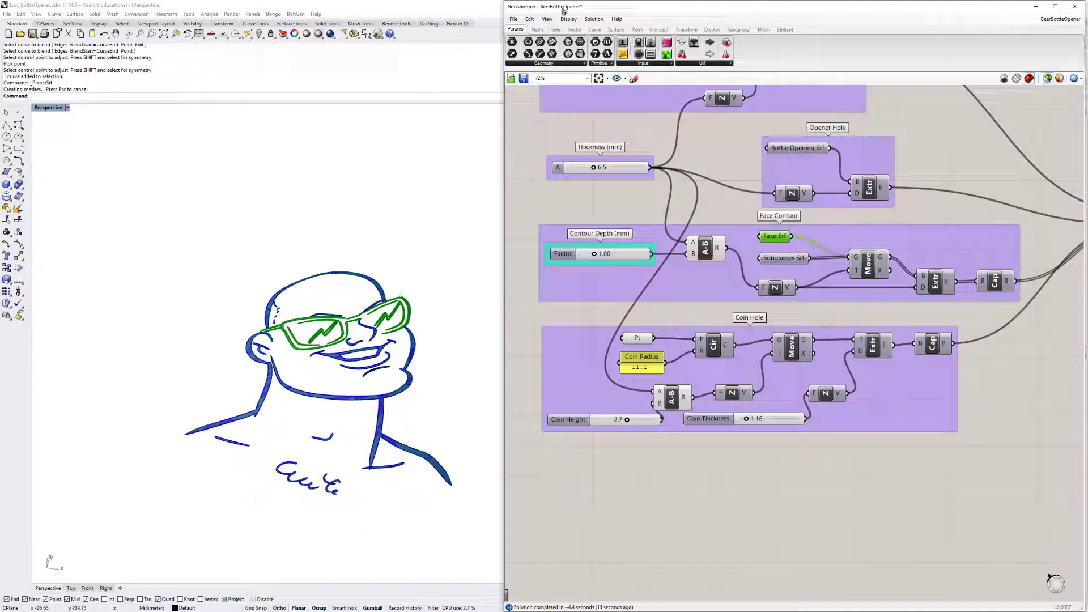
# Collapse Grasshopper to hide the Face and Sunglasses layers in Rhino, and restore the definition window with more height.
pyautogui.doubleClick(567, 10)
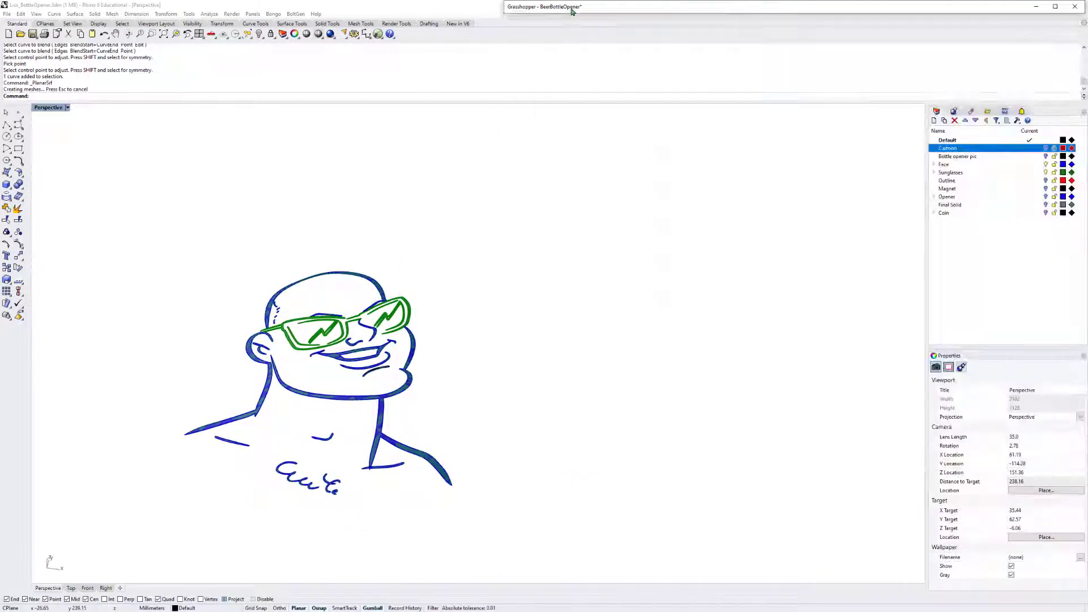
pyautogui.click(796, 85)
pyautogui.click(1047, 164)
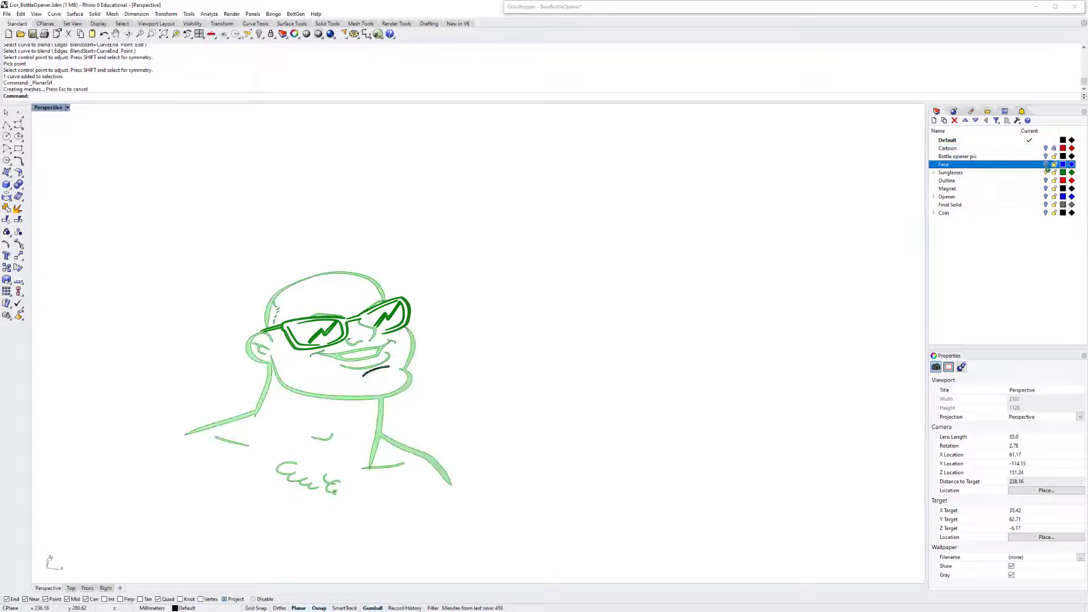
pyautogui.click(1047, 172)
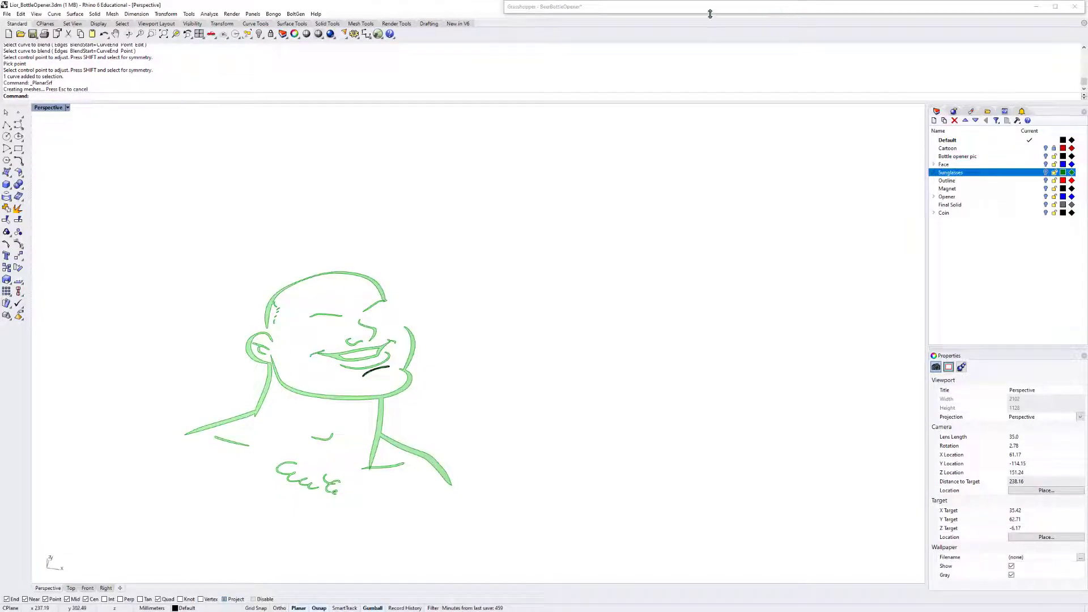
pyautogui.doubleClick(709, 8)
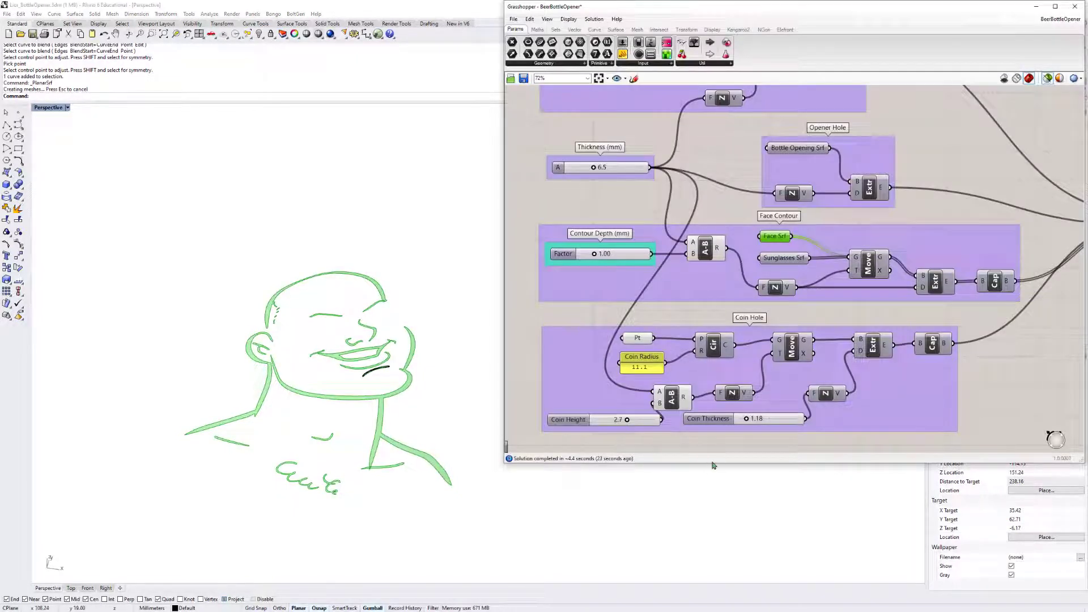
pyautogui.moveTo(714, 464); pyautogui.dragTo(715, 552)
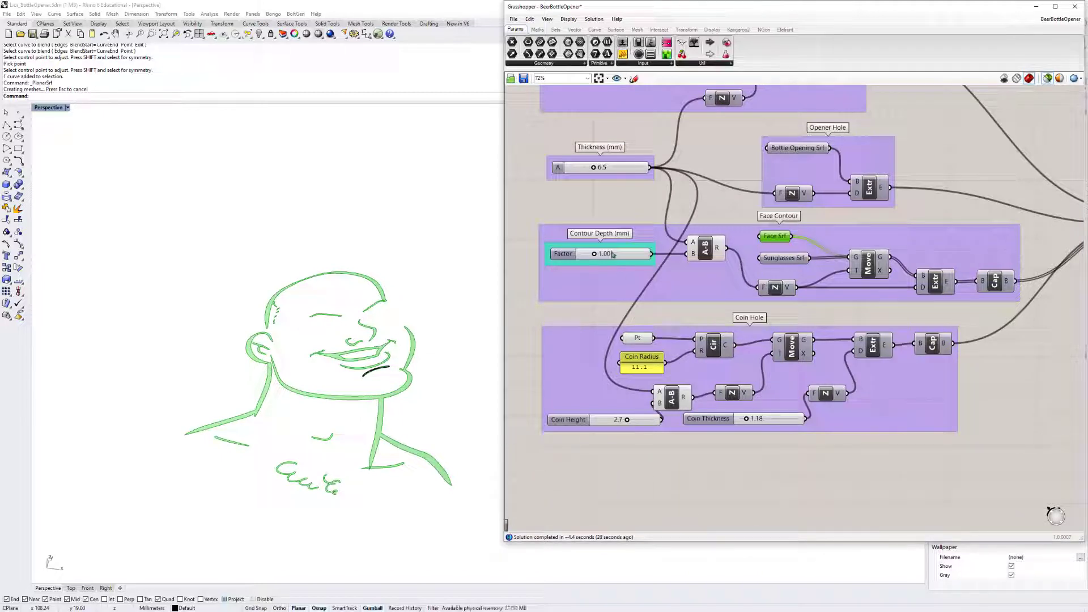
# Preview the Face Contour group stage by stage: the face and sunglasses surfaces, their move, extrusion and cap.
pyautogui.keyDown('shift'); pyautogui.click(788, 260); pyautogui.keyUp('shift')
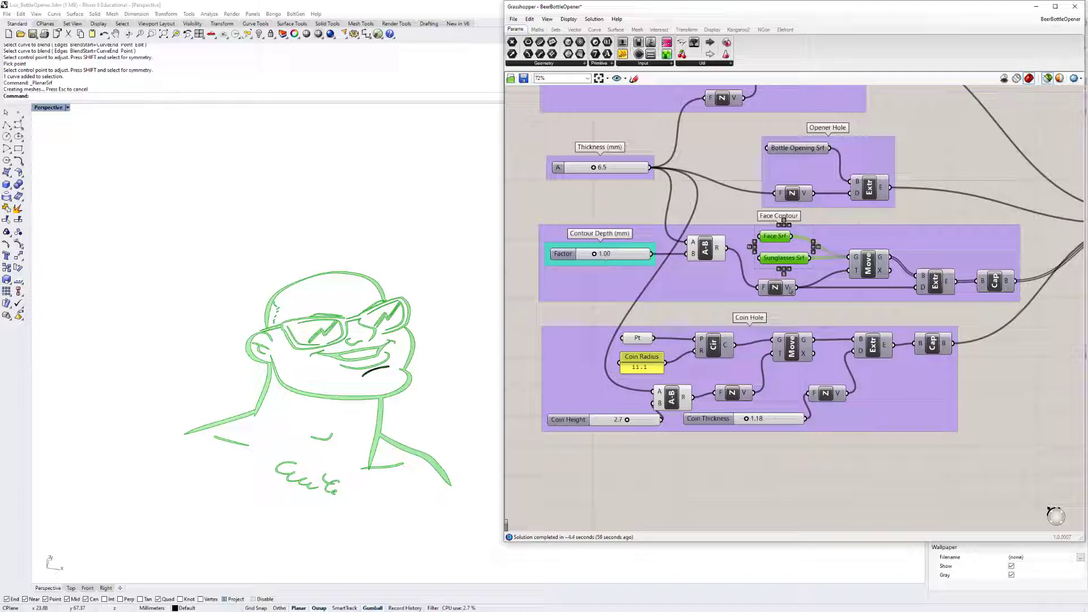
pyautogui.click(857, 266)
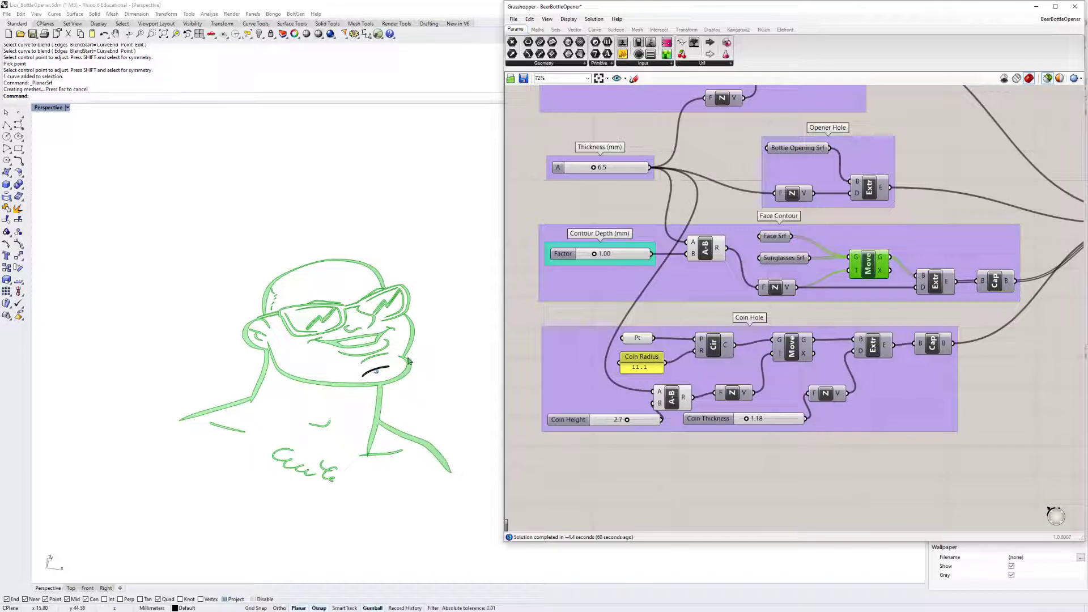
pyautogui.moveTo(409, 357); pyautogui.dragTo(352, 389, button='right')
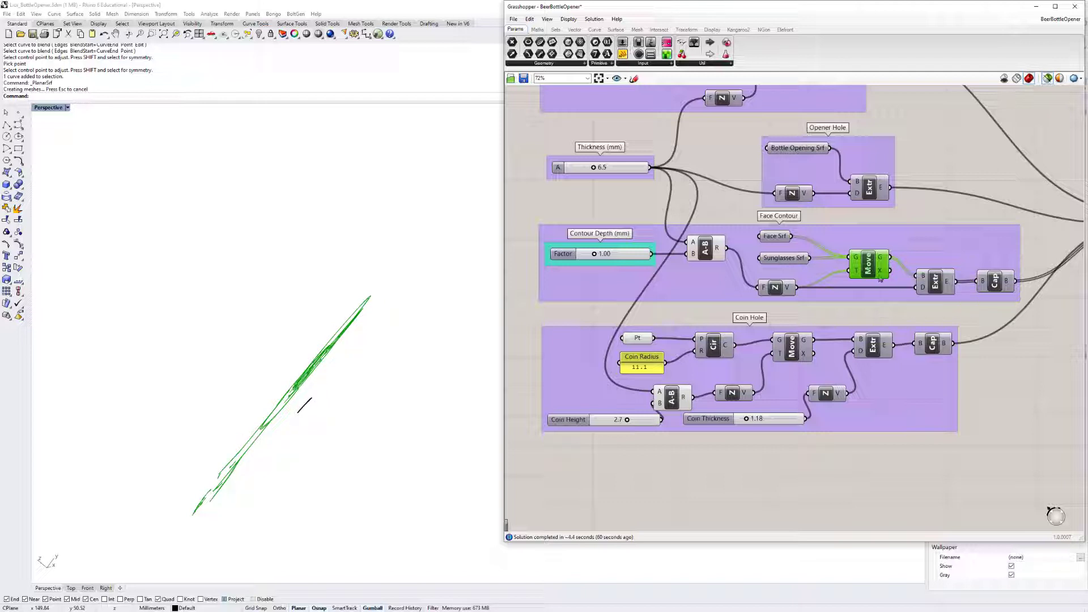
pyautogui.click(936, 282)
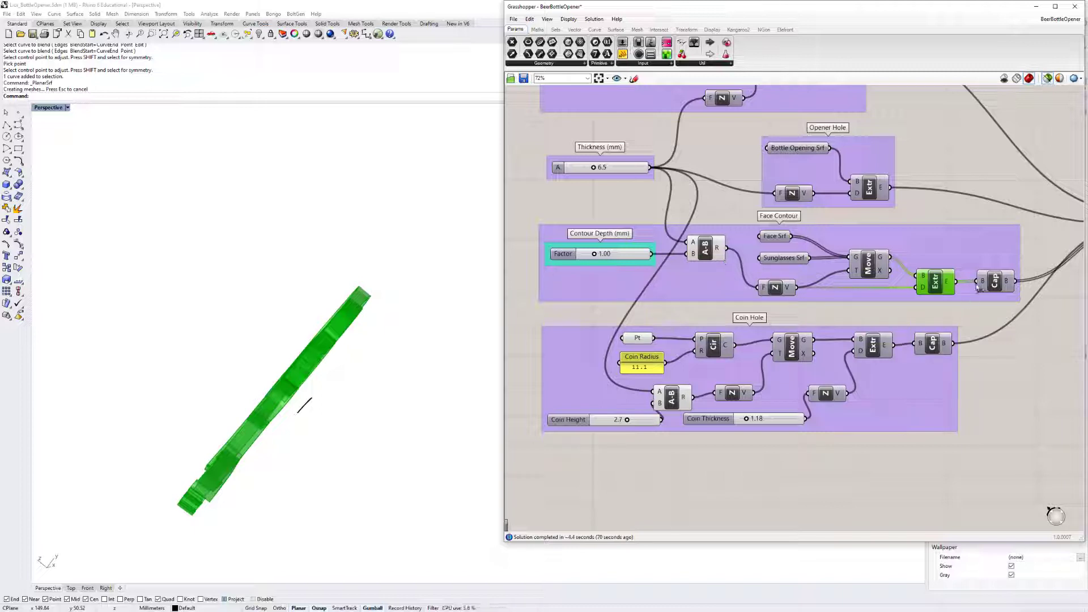
pyautogui.click(995, 281)
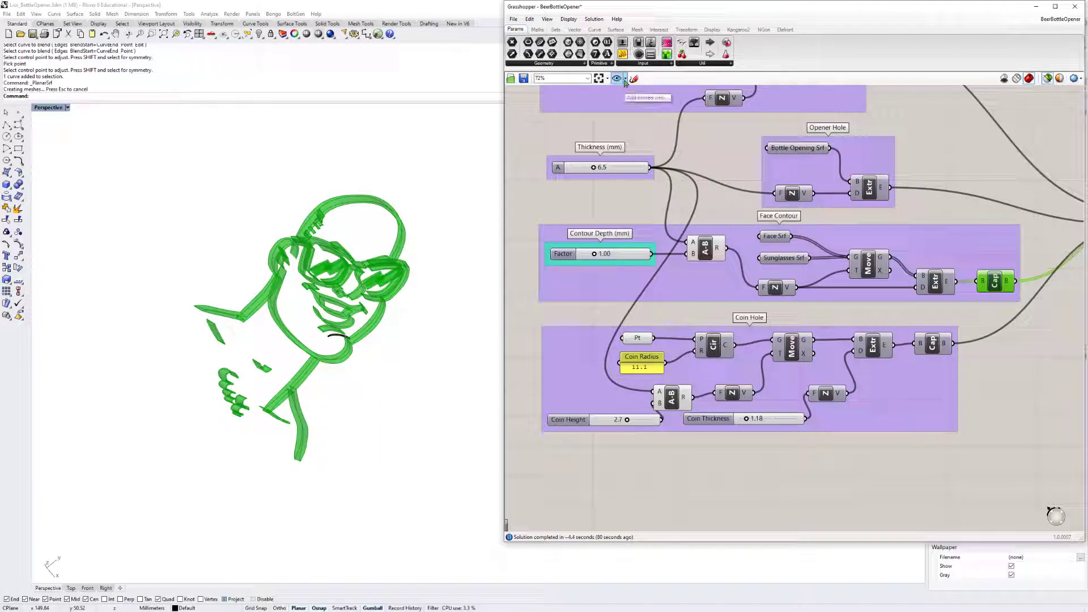
# Preview the Bottle Opening Srf of the Opener Hole group and delete the leftover traced stroke's curve and surface.
pyautogui.click(780, 150)
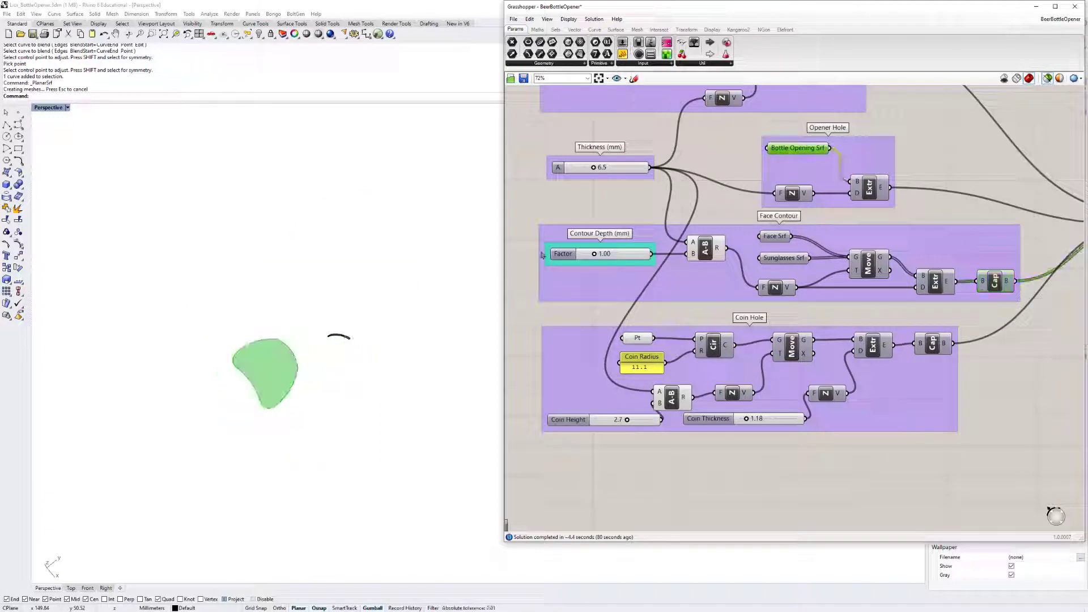
pyautogui.moveTo(385, 353); pyautogui.dragTo(360, 294, button='right')
pyautogui.moveTo(364, 267); pyautogui.dragTo(318, 303)
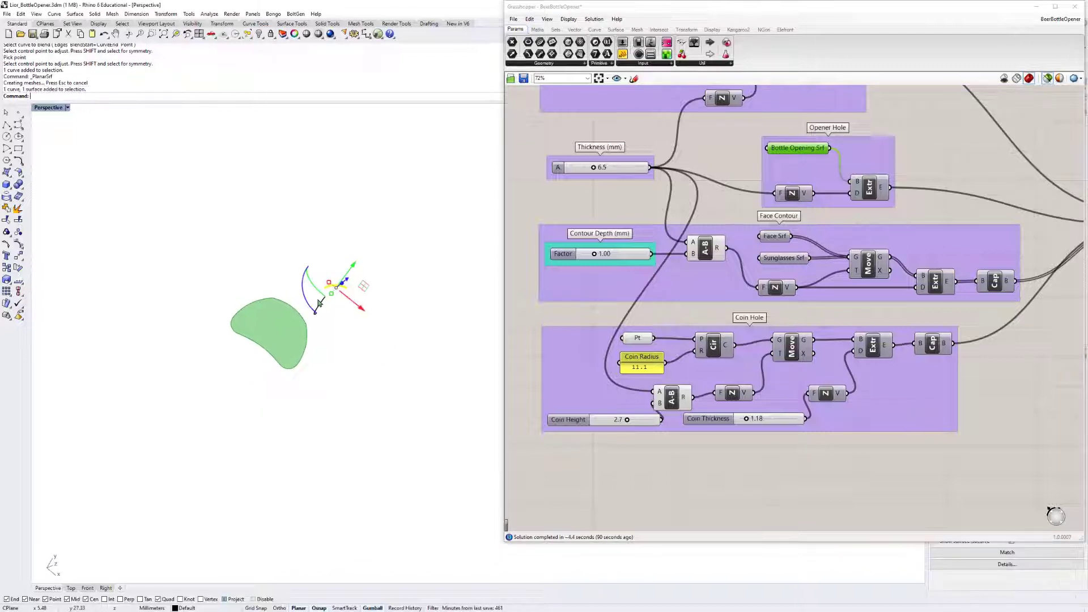
pyautogui.press('Delete')
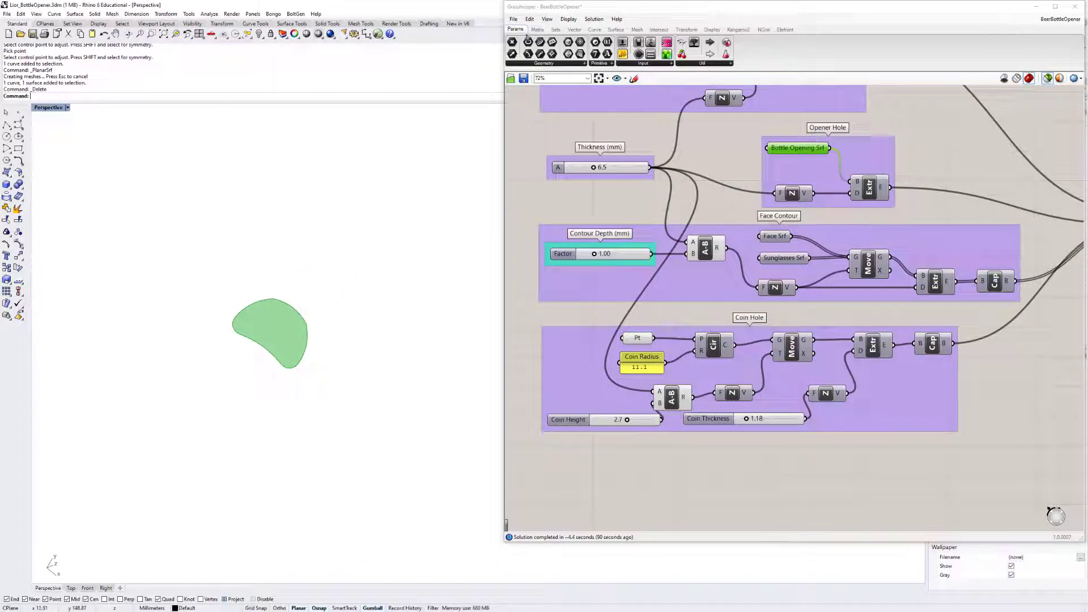
# Collapse Grasshopper, expand the Coin layer in Rhino, and turn on the Coin and Bottle opener pic layers.
pyautogui.doubleClick(565, 10)
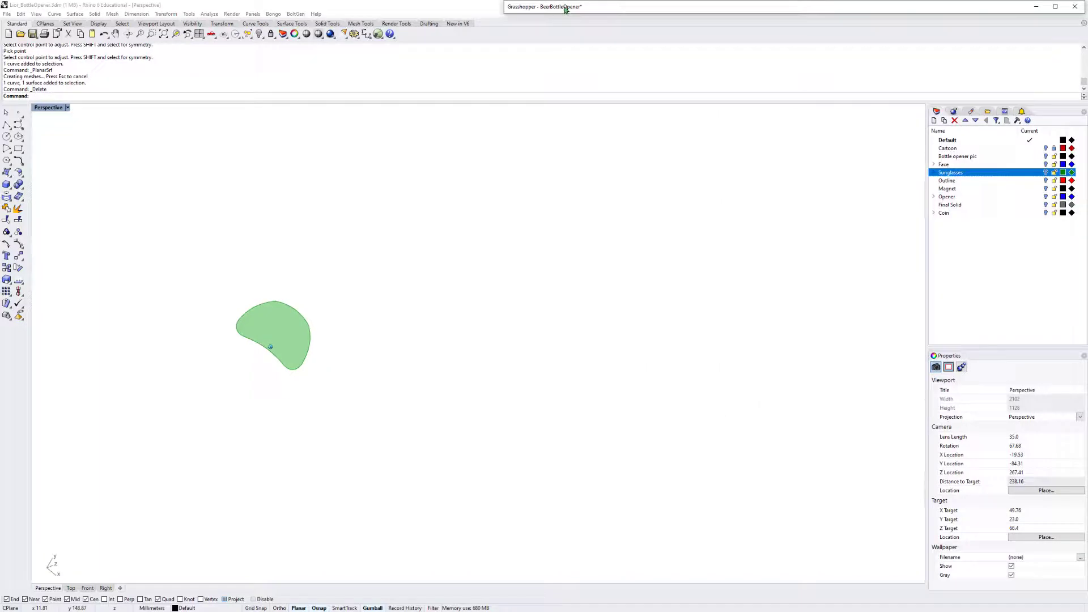
pyautogui.click(935, 214)
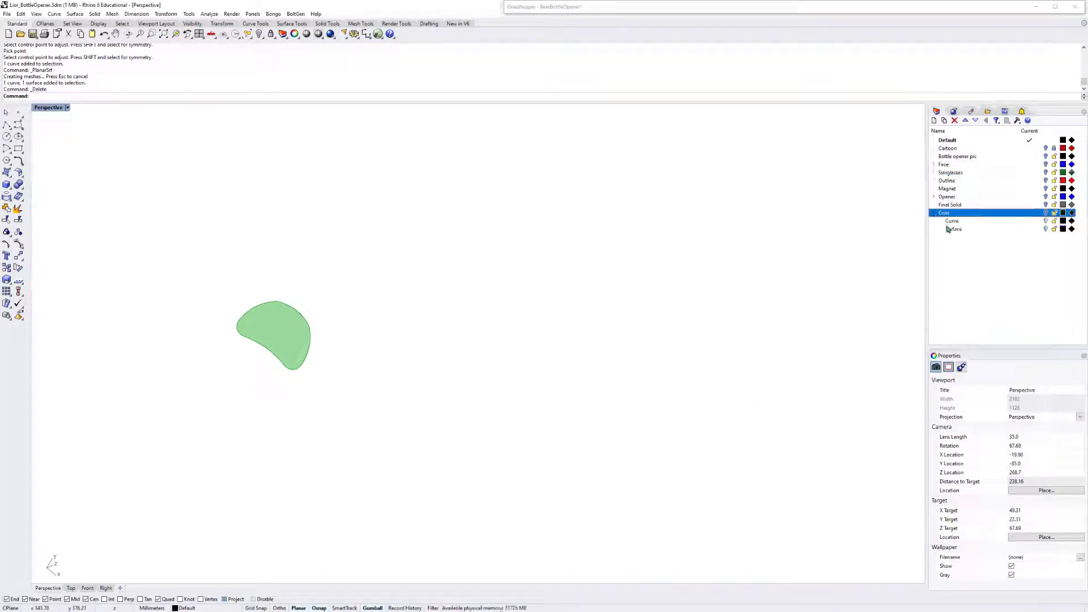
pyautogui.click(1046, 212)
pyautogui.click(1046, 156)
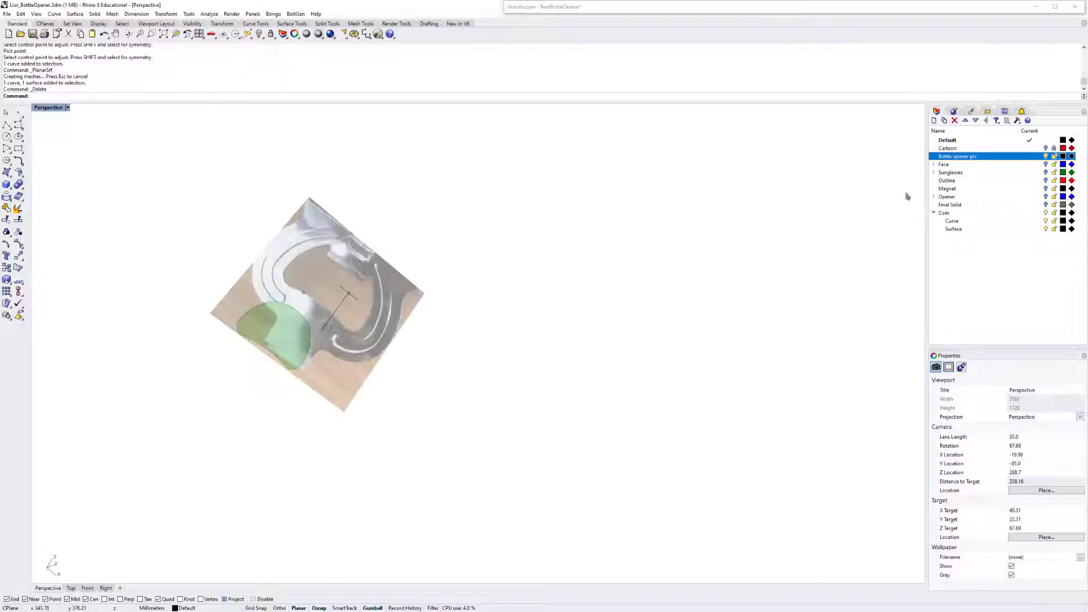
# Compare the bottle opening surface with the reference photo in a maximized Top view, and return to the four-view layout.
pyautogui.moveTo(170, 182); pyautogui.dragTo(95, 176, button='right')
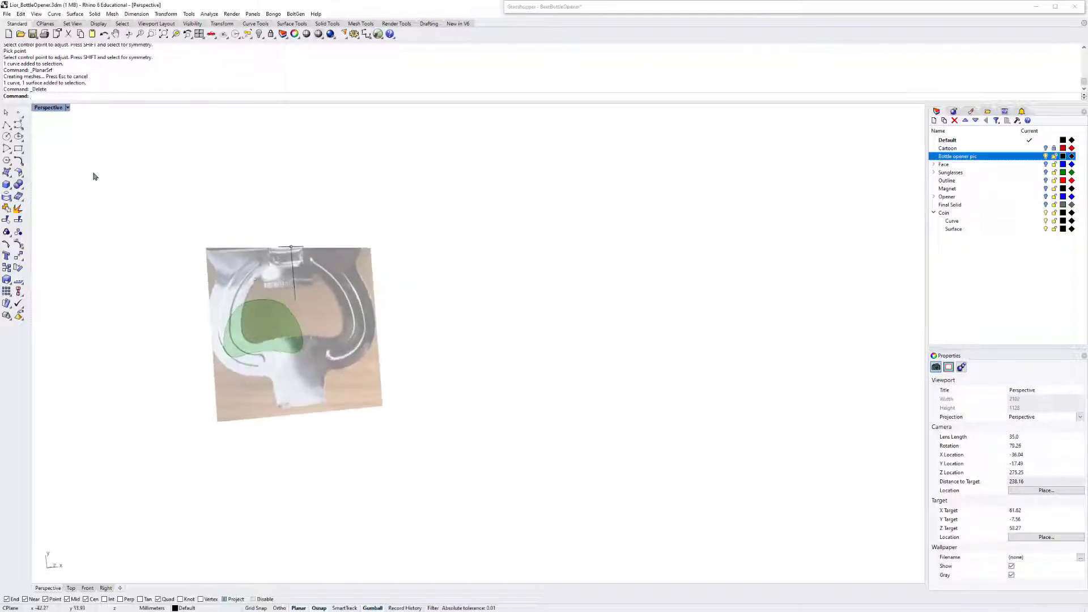
pyautogui.doubleClick(35, 108)
pyautogui.doubleClick(40, 107)
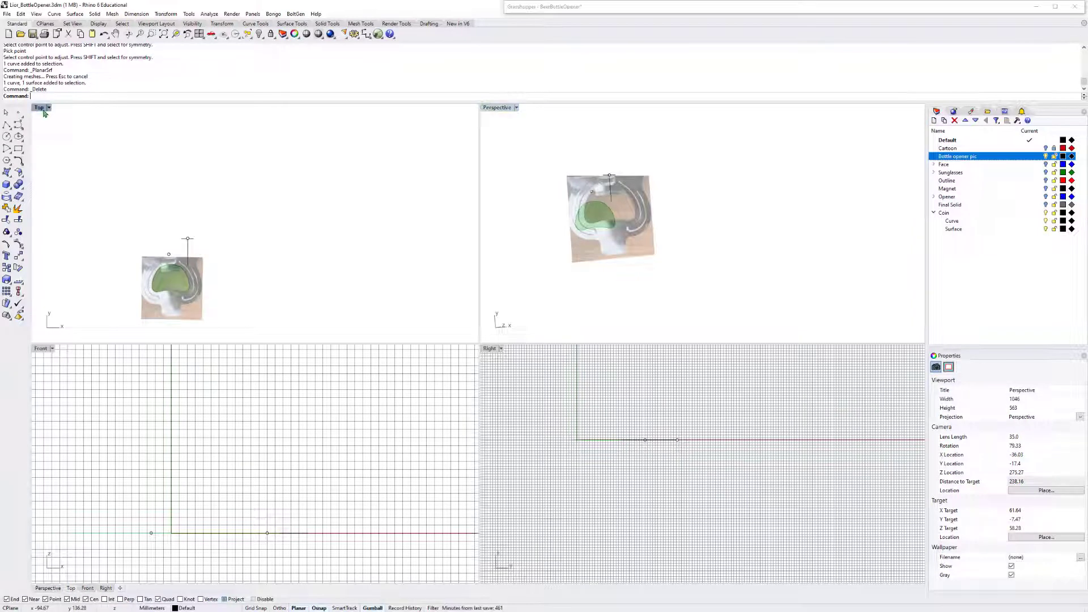
pyautogui.moveTo(311, 479); pyautogui.dragTo(311, 453, button='right')
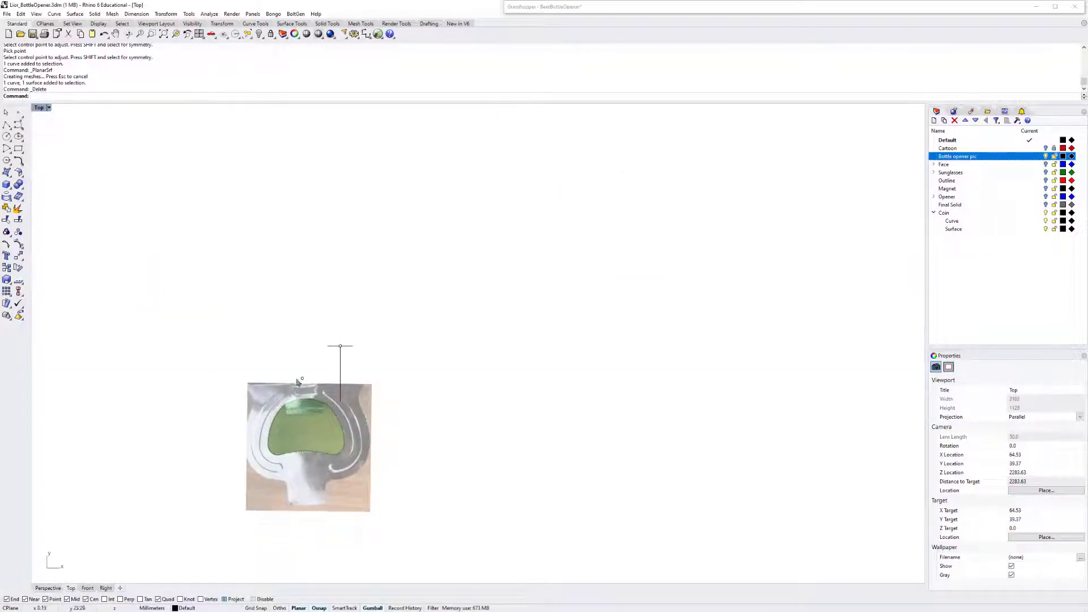
pyautogui.doubleClick(38, 108)
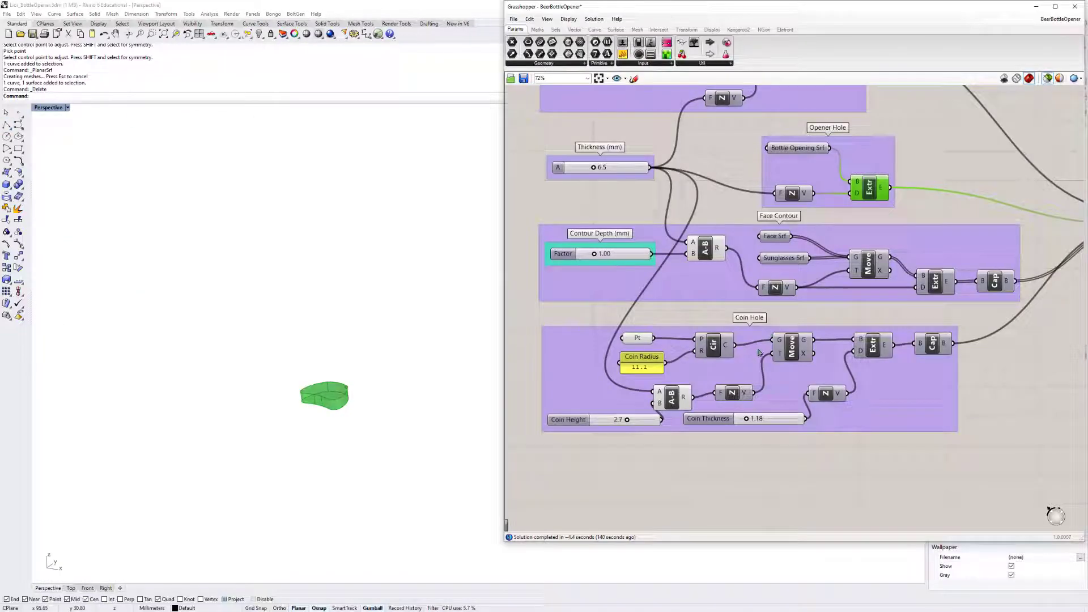
# Preview the Coin Hole group stage by stage: circle, move, height subtraction, Coin Height and Coin Thickness sliders, extrusion and cap.
pyautogui.click(713, 357)
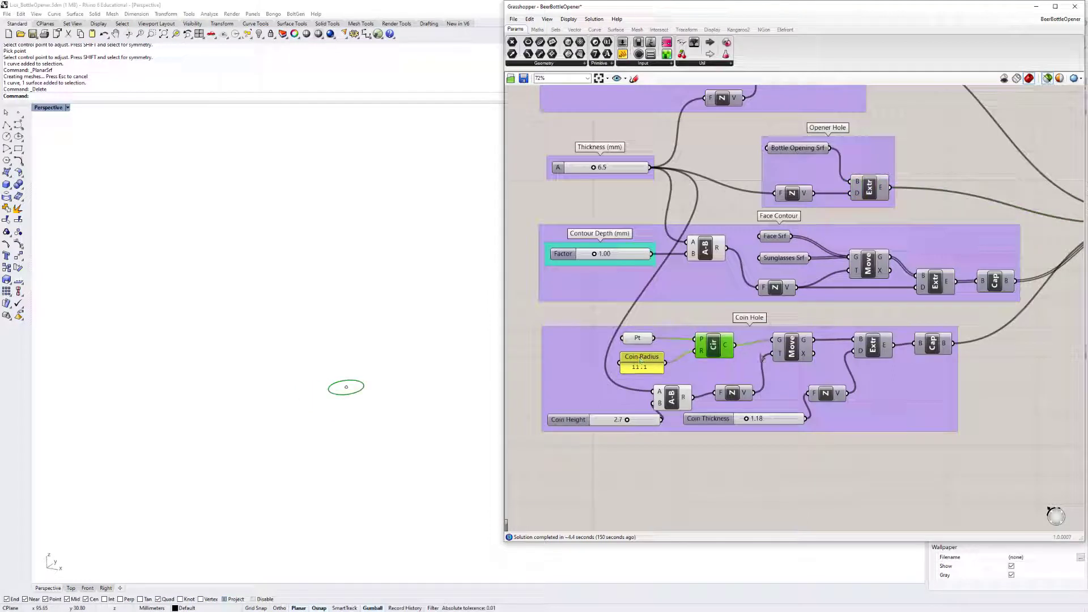
pyautogui.click(786, 355)
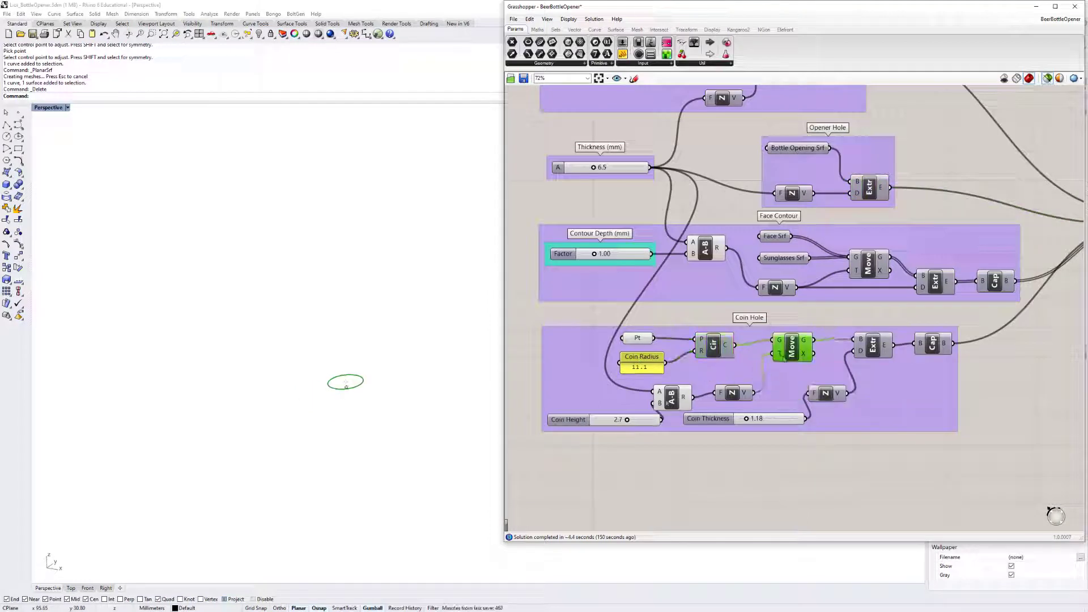
pyautogui.click(671, 397)
pyautogui.click(634, 422)
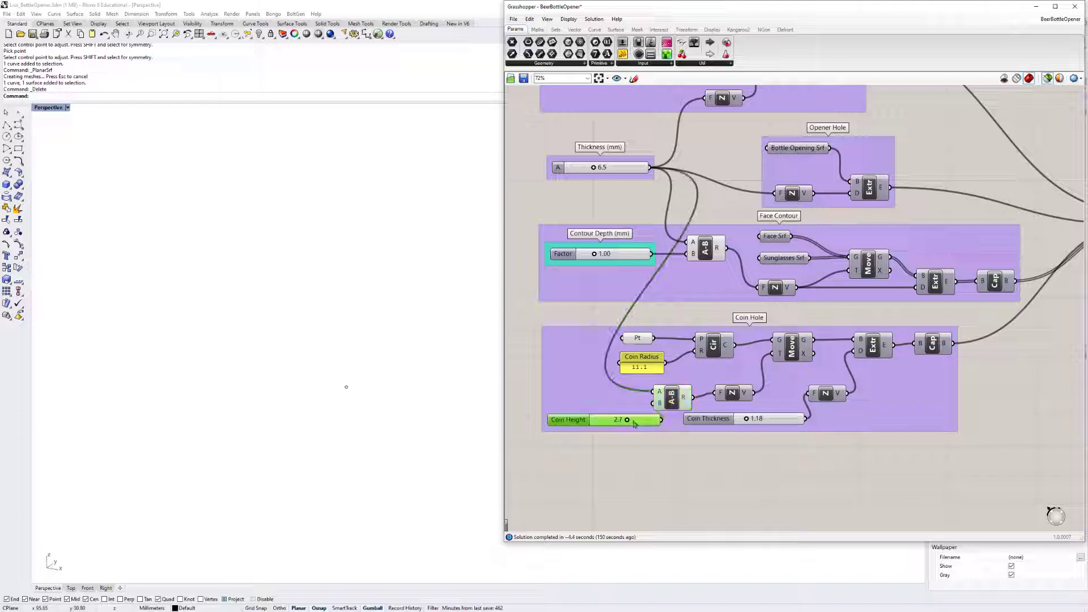
pyautogui.click(740, 423)
pyautogui.click(873, 349)
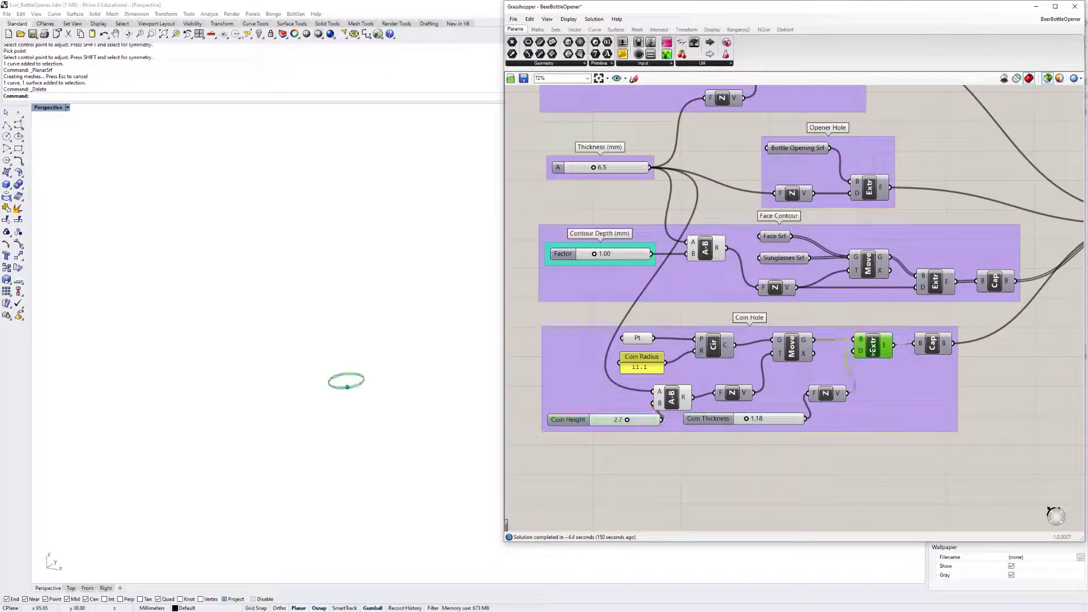
pyautogui.click(938, 345)
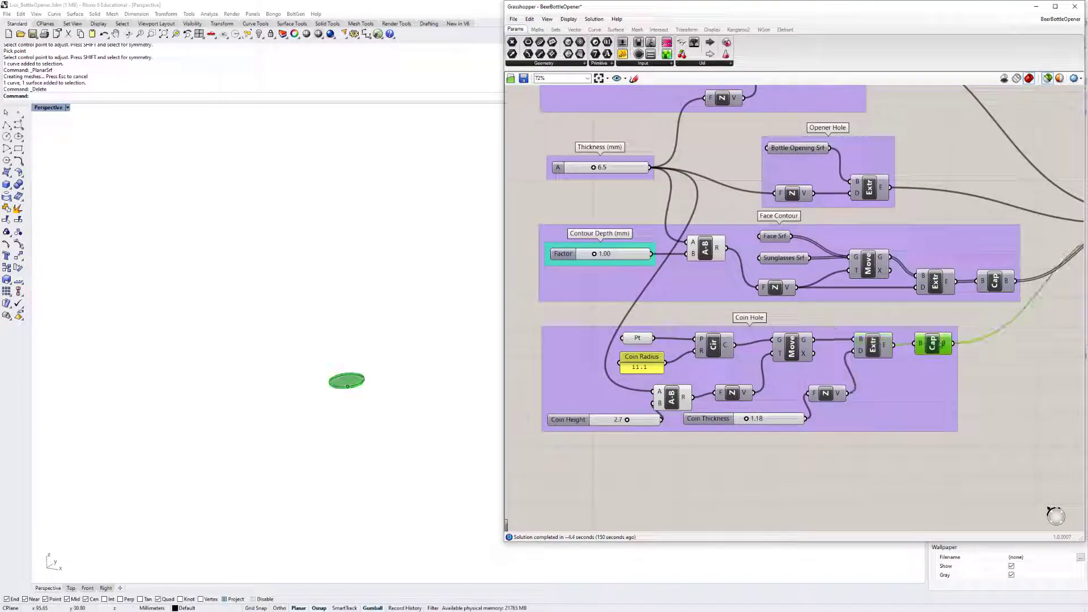
# Preview the Solid Difference result of the definition and inspect the complete bottle opener up close in the Perspective view.
pyautogui.moveTo(447, 392); pyautogui.dragTo(438, 393, button='right')
pyautogui.scroll(-1, 862, 313)
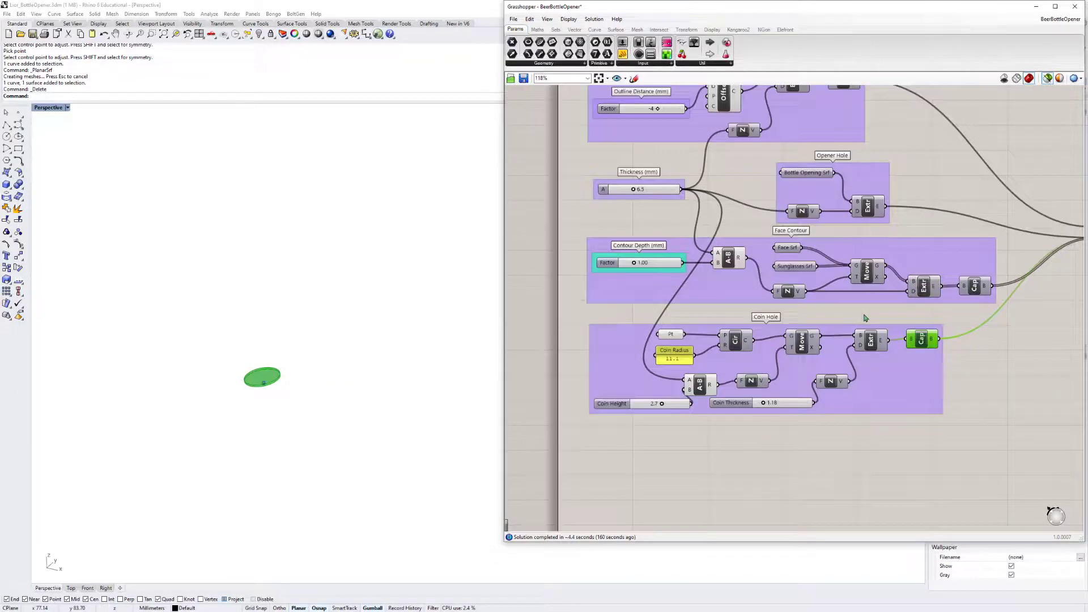
pyautogui.moveTo(996, 342); pyautogui.dragTo(835, 405, button='right')
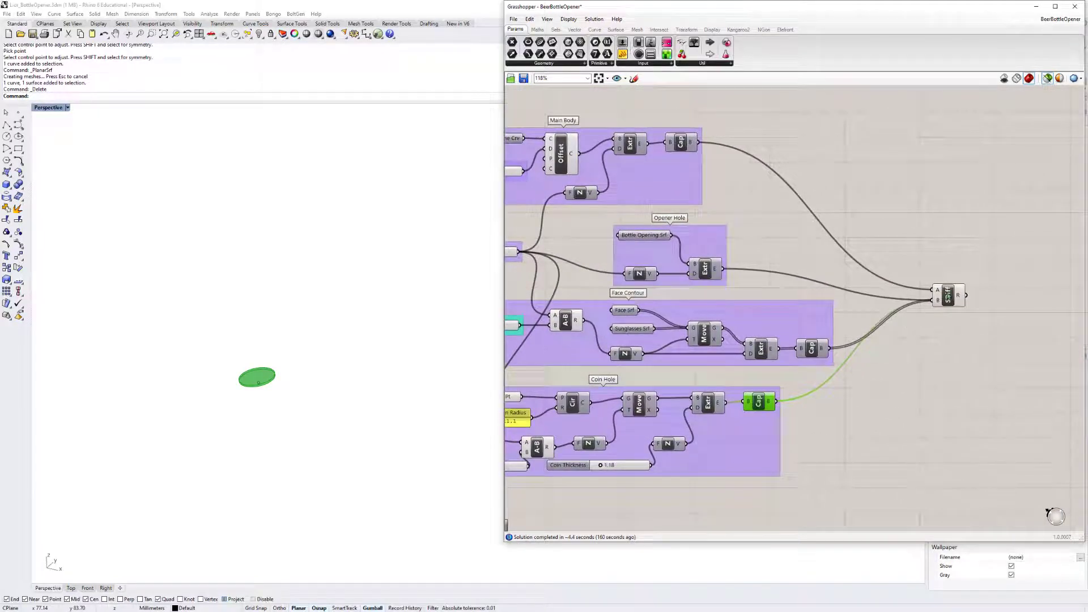
pyautogui.click(948, 296)
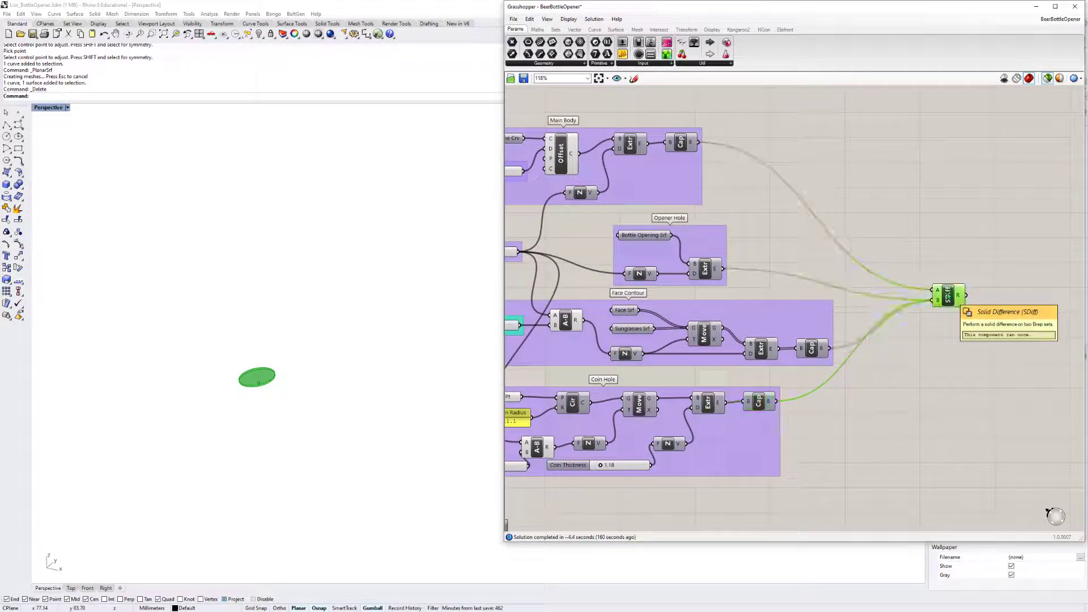
pyautogui.moveTo(334, 376); pyautogui.dragTo(309, 278, button='right')
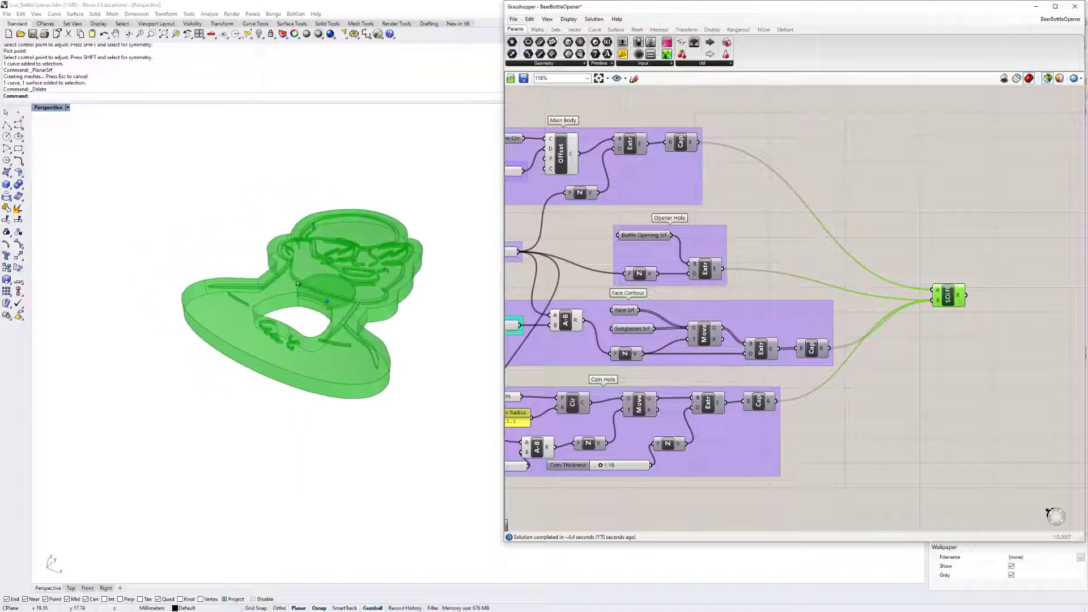
pyautogui.scroll(5, 324, 275)
pyautogui.scroll(-5, 334, 273)
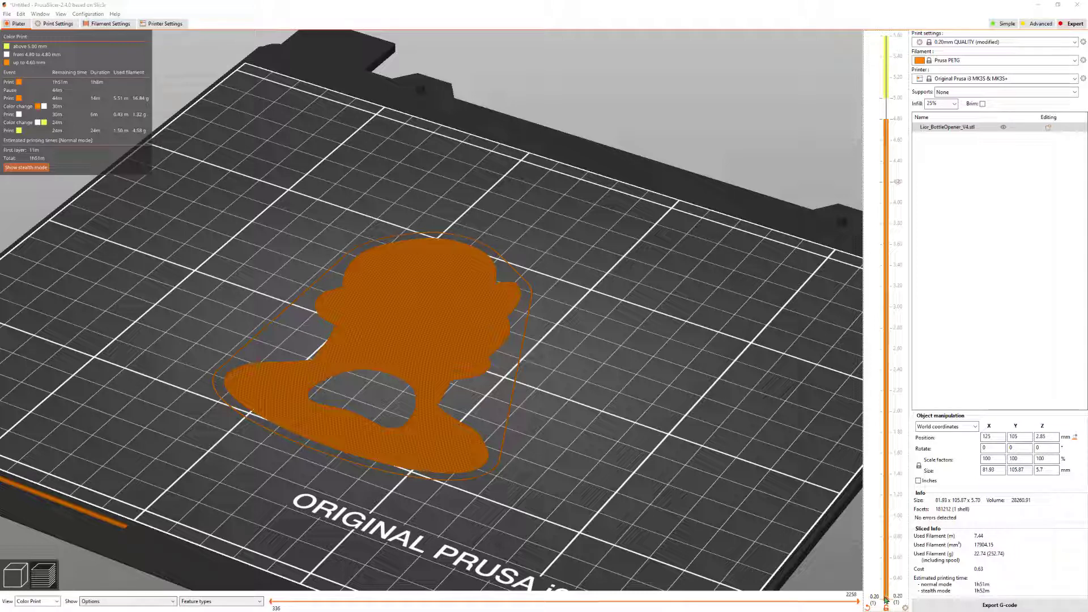
# In PrusaSlicer, preview the sliced opener from the first layer to 4.80 mm, back at 4.20 mm, at 4.80 and 5.00 mm, and at the top layer.
pyautogui.moveTo(886, 600); pyautogui.dragTo(888, 124)
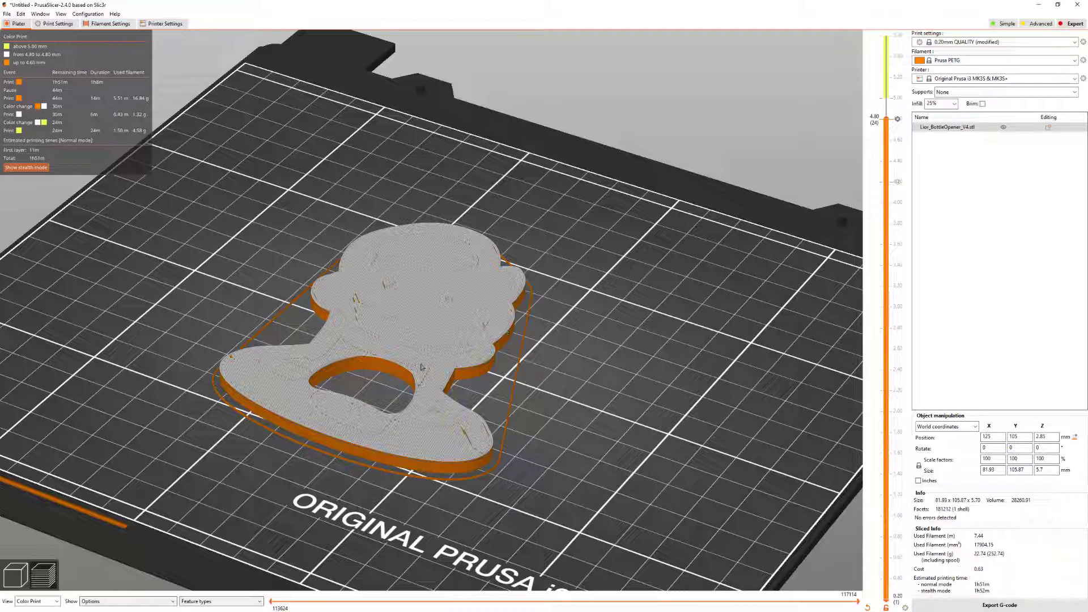
pyautogui.moveTo(887, 120); pyautogui.dragTo(887, 185)
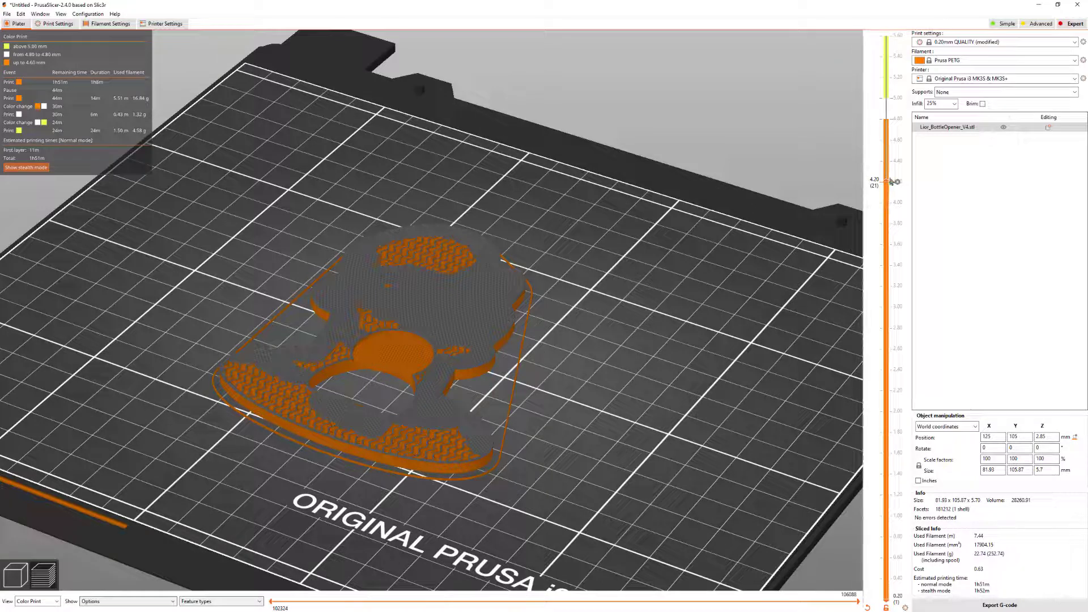
pyautogui.scroll(3, 888, 182)
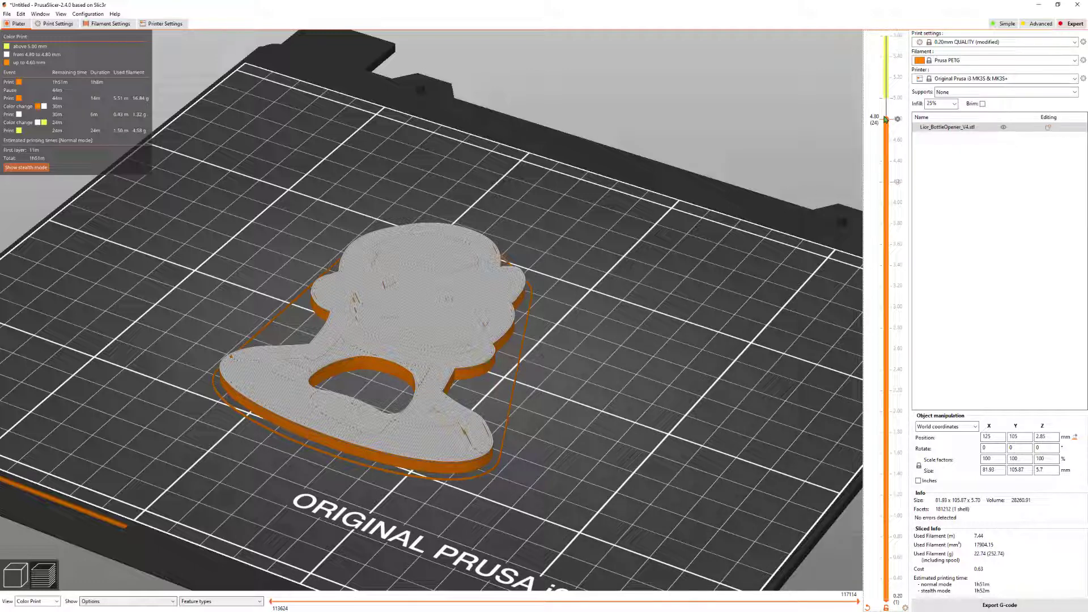
pyautogui.moveTo(886, 119); pyautogui.dragTo(886, 97)
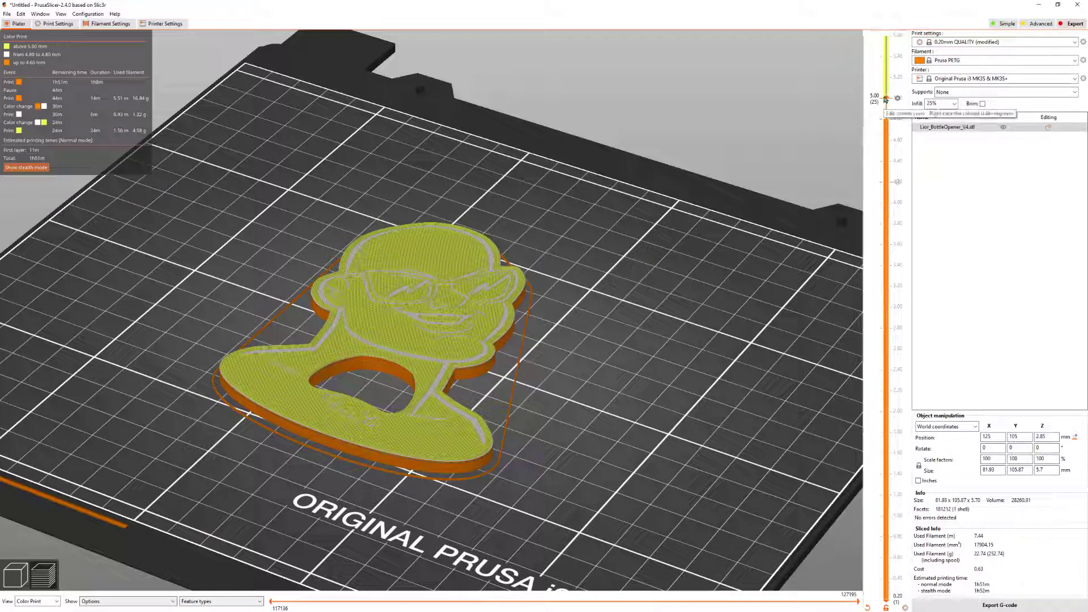
pyautogui.moveTo(886, 99); pyautogui.dragTo(886, 35)
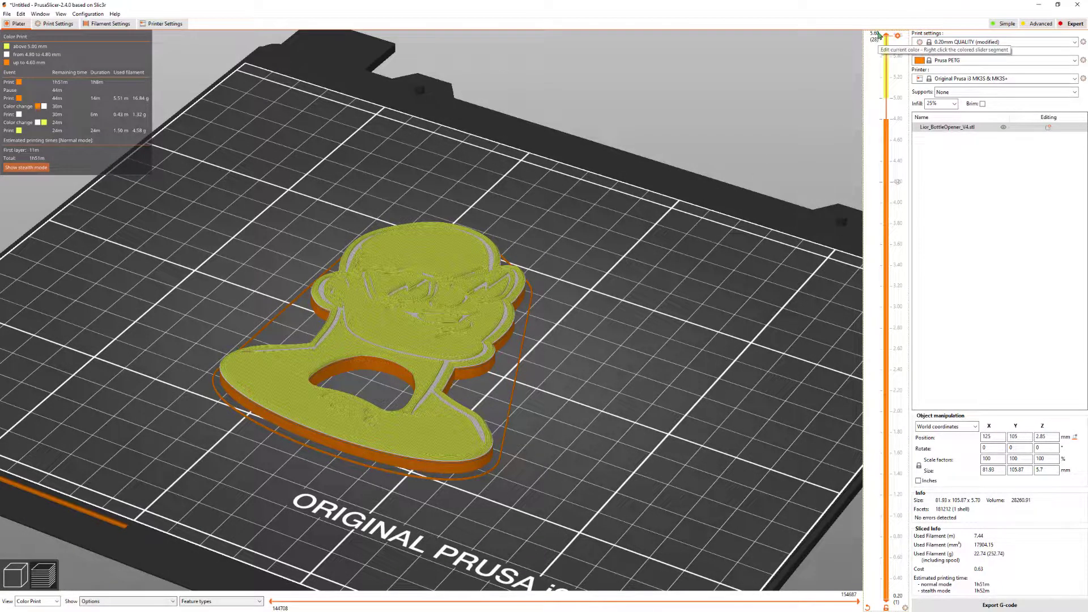